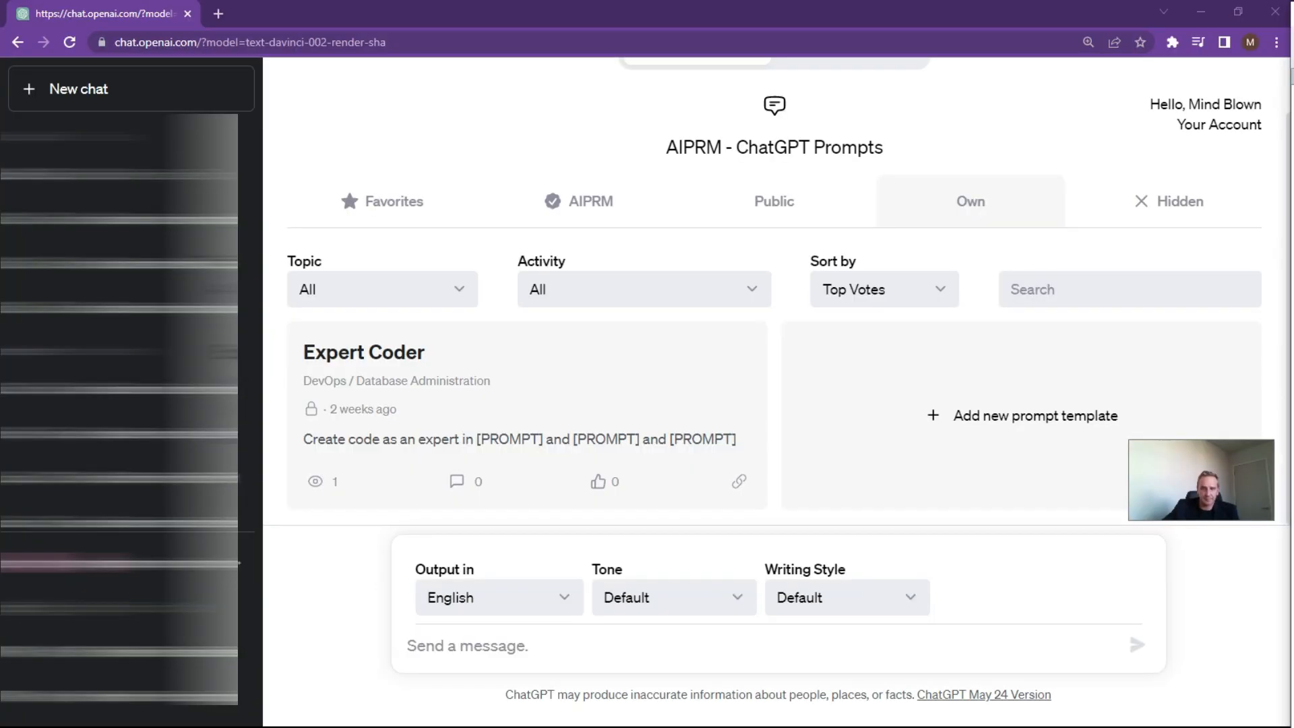
Send the prompt "Come up with 5 Facebook posts to promote plant food to women between the ages of 25-40."
click(483, 646)
text(Come up with 5 Facebook posts to promote plant food to women between the ages of 25-40.)
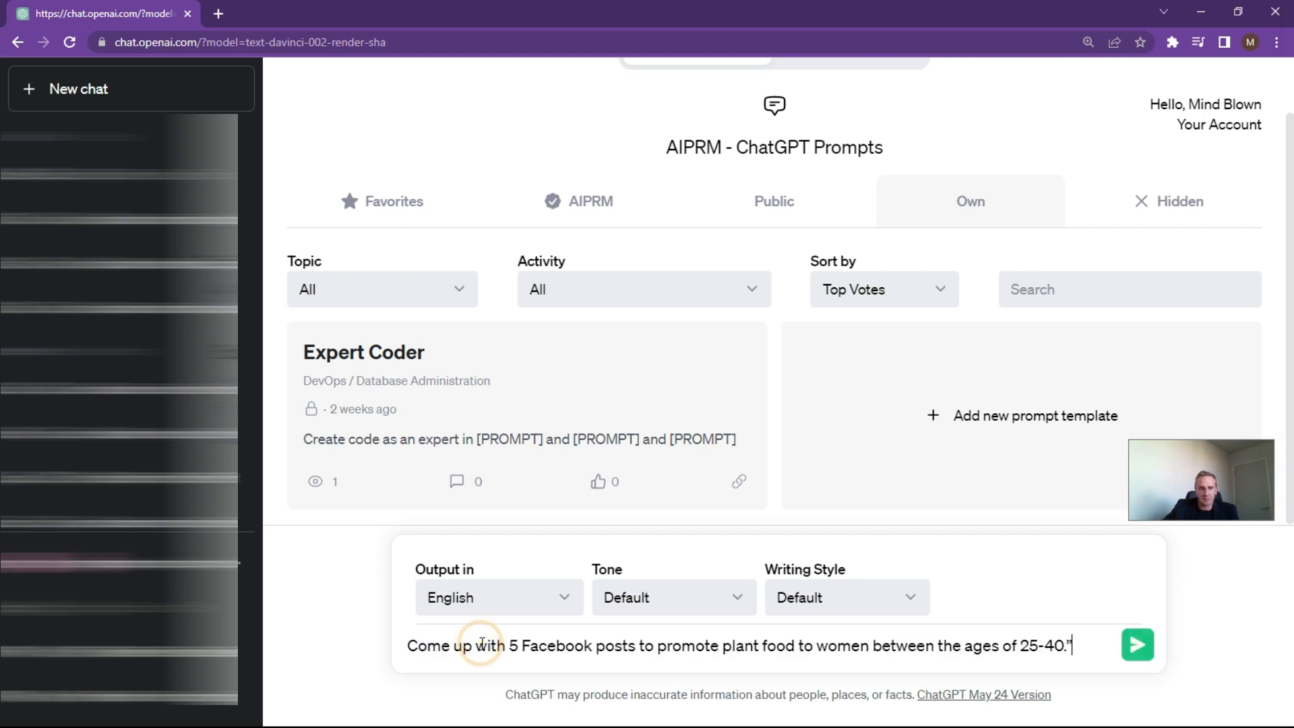
key(Home)
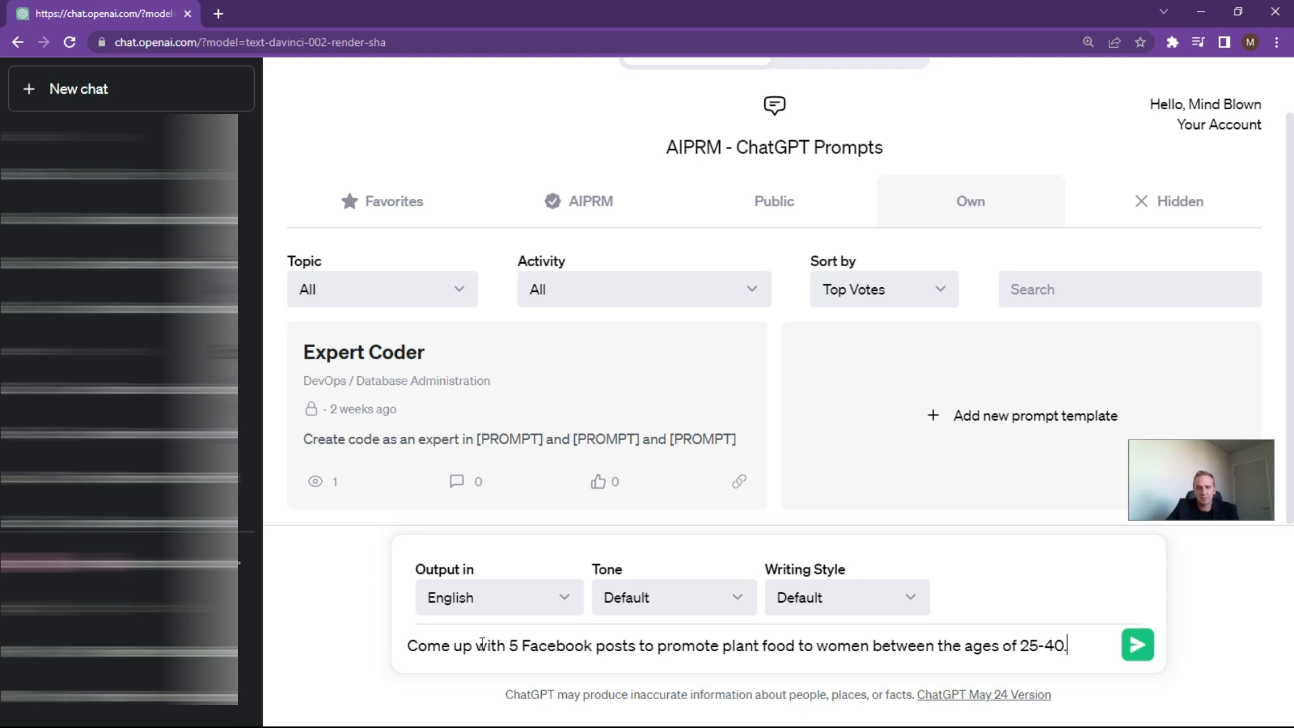
key(Return)
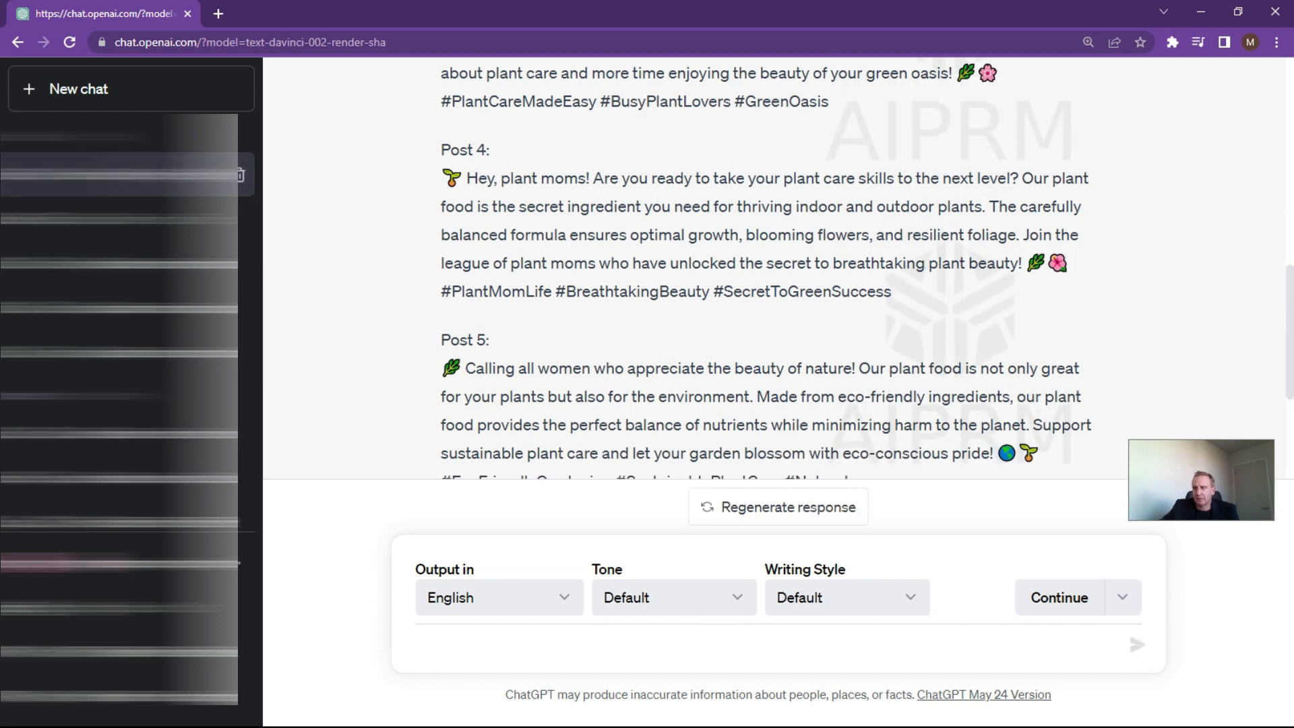
In an empty chat, send "Create an engaging and detailed Twitter thread on the importance of plant care. Make sure to include relevant hashtags."
key(alt+Tab)
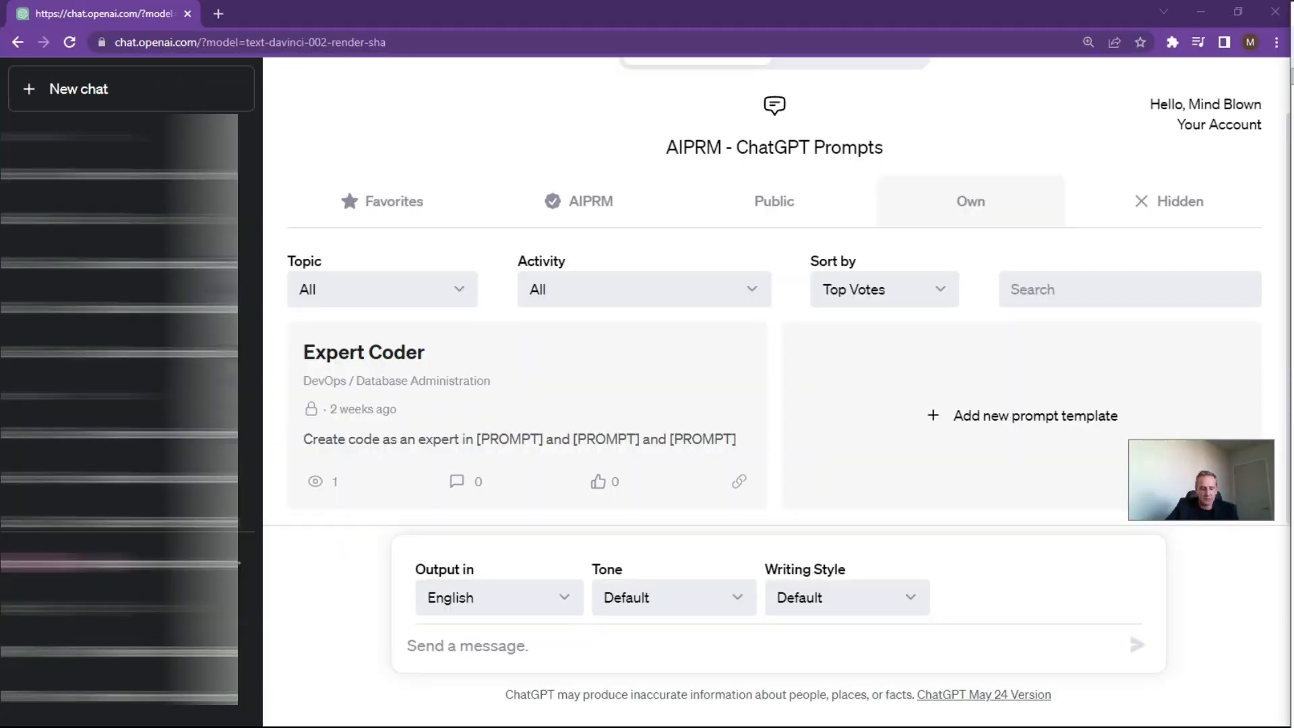
click(475, 648)
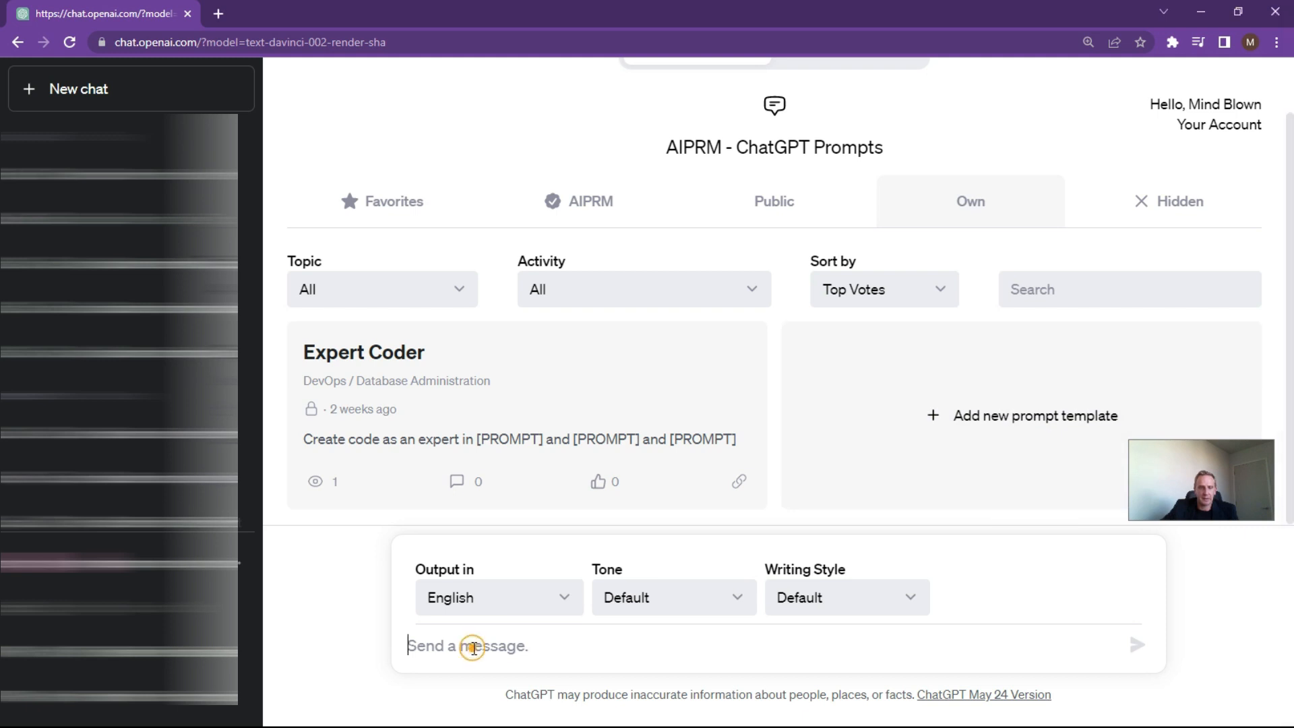
text(Create an engaging and detailed Twitter thread on the importance of plant care. Make sure to include relevant hashtags.)
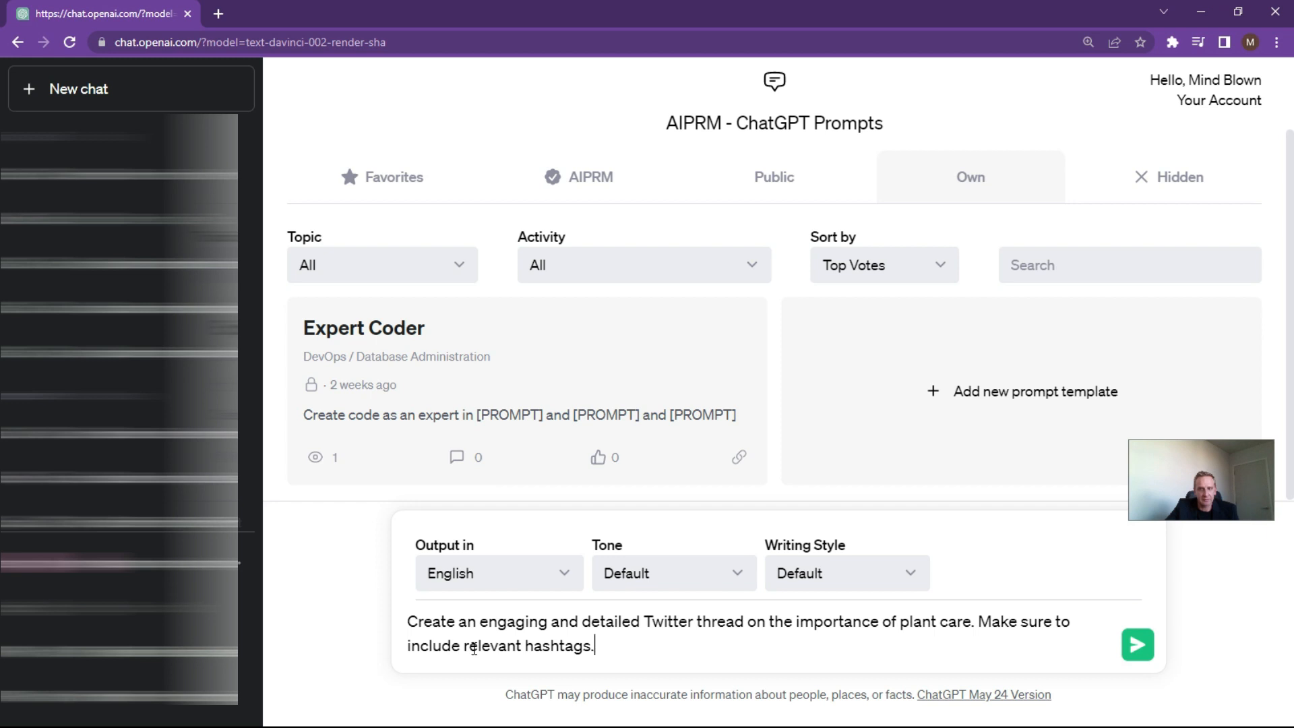
key(Return)
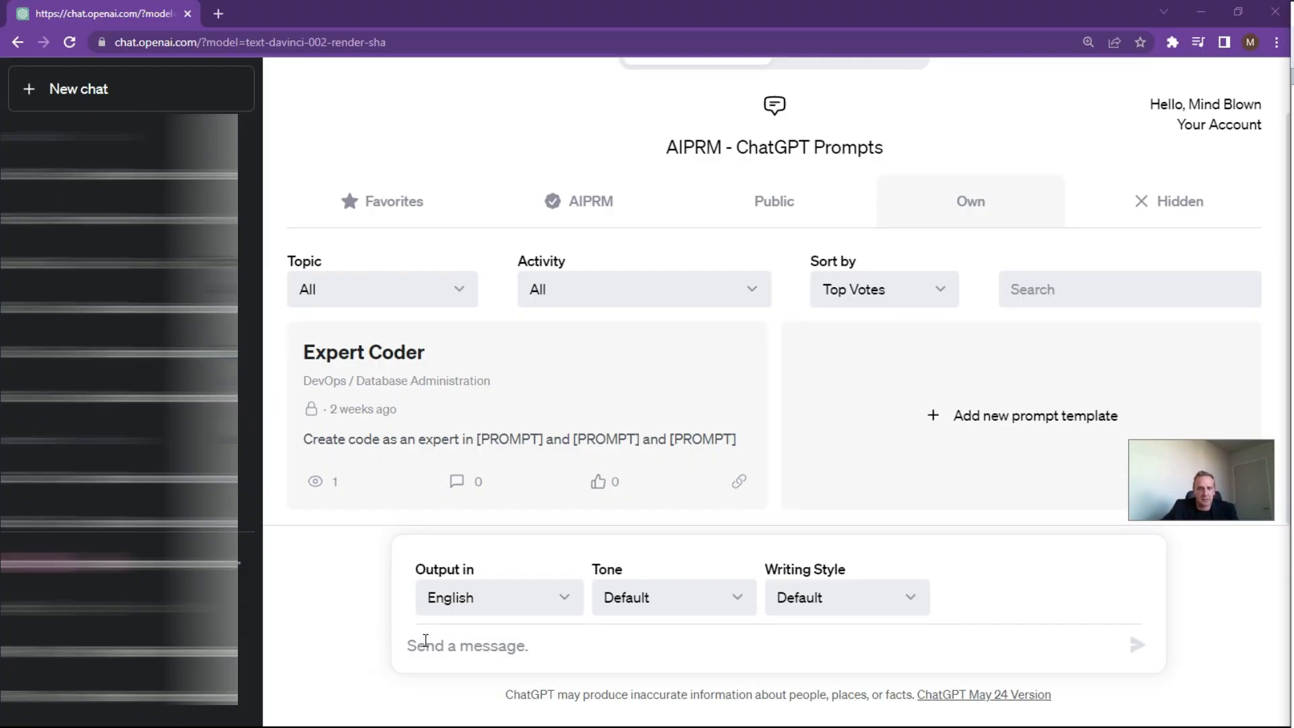
Ask, as email newsletter marketer at plant care startup Plantageous, for five persuasive GrowMaximus campaign messages for women over 40, and read the reply
click(439, 641)
text(You are an email newsletter marketer at an plant care startup named Plantageous. Write five persuasive email campaign messages about our new plant food product, GrowMaximus. The target audience is women over 40 years old.)
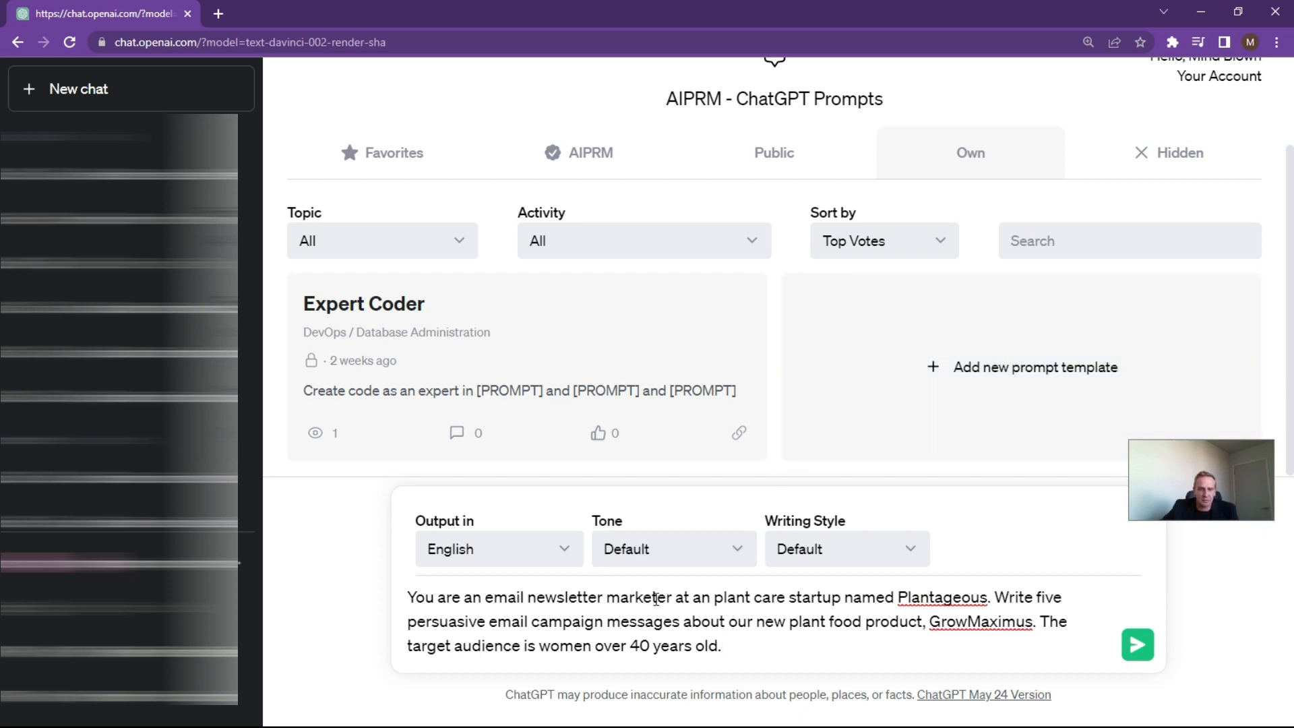
click(1137, 649)
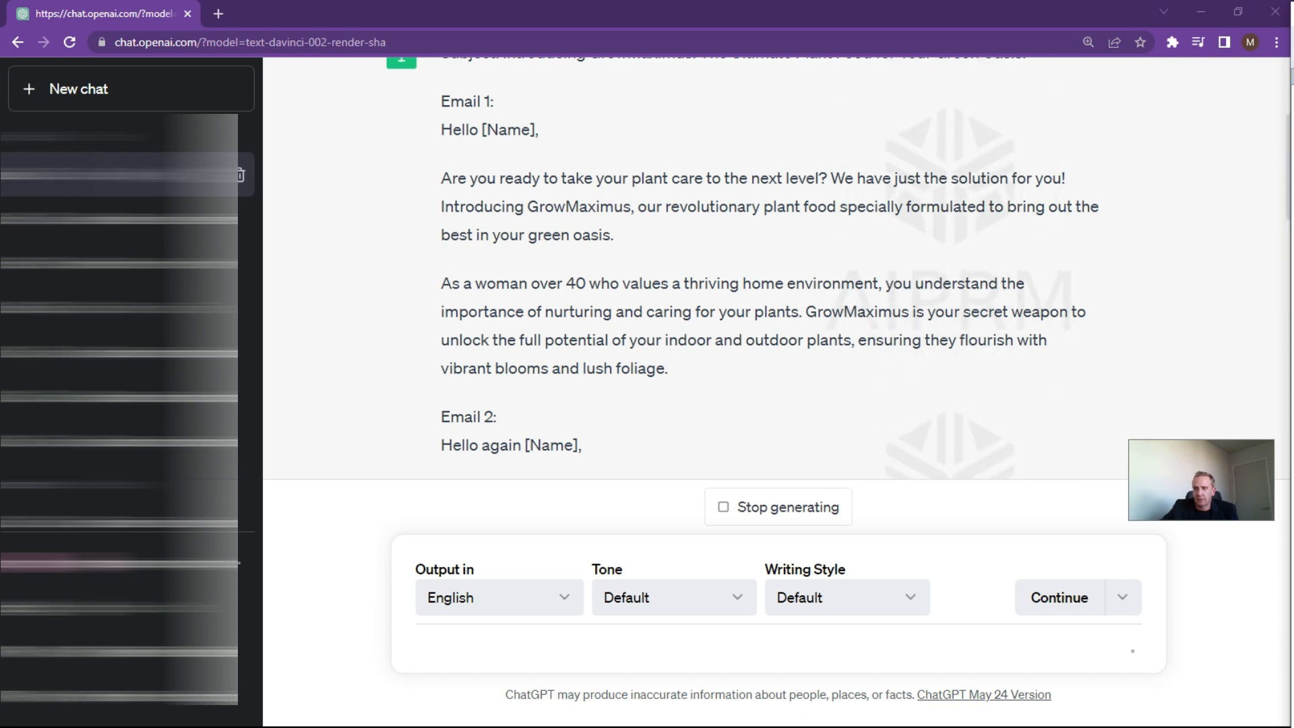
scroll(626, 351, up, 1)
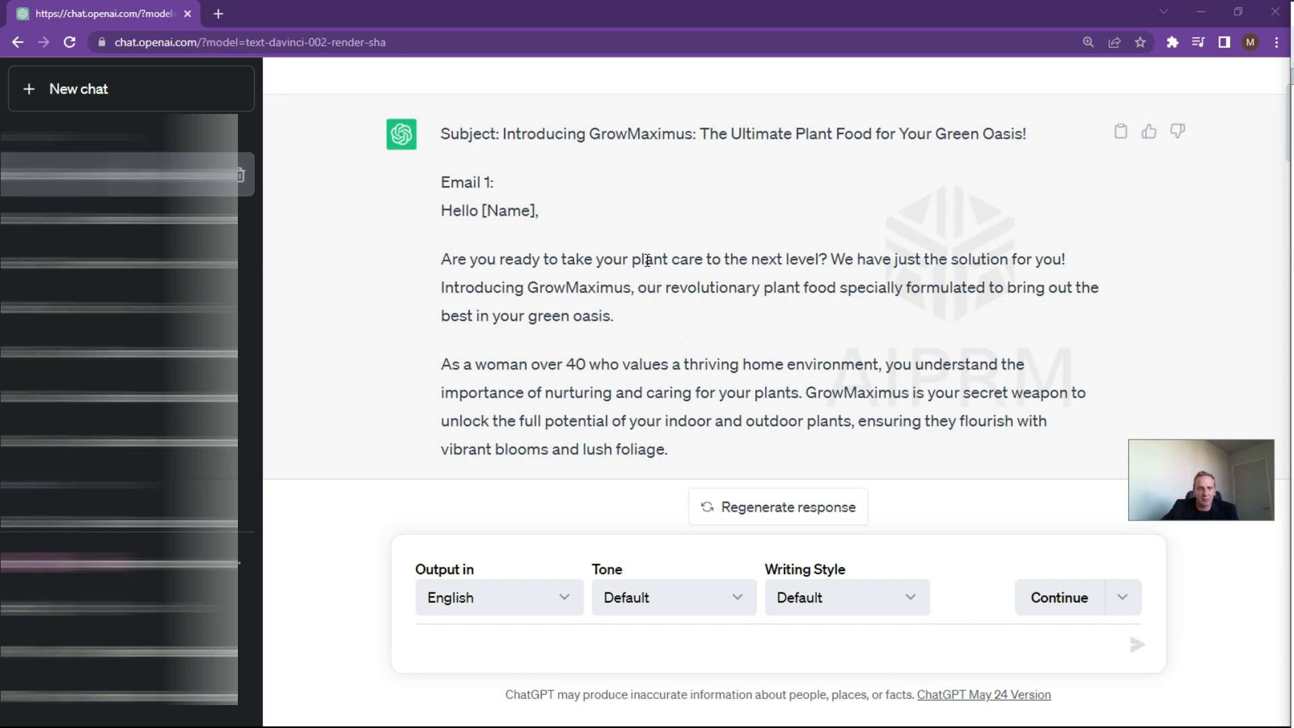
scroll(647, 260, down, 1)
scroll(646, 266, down, 6)
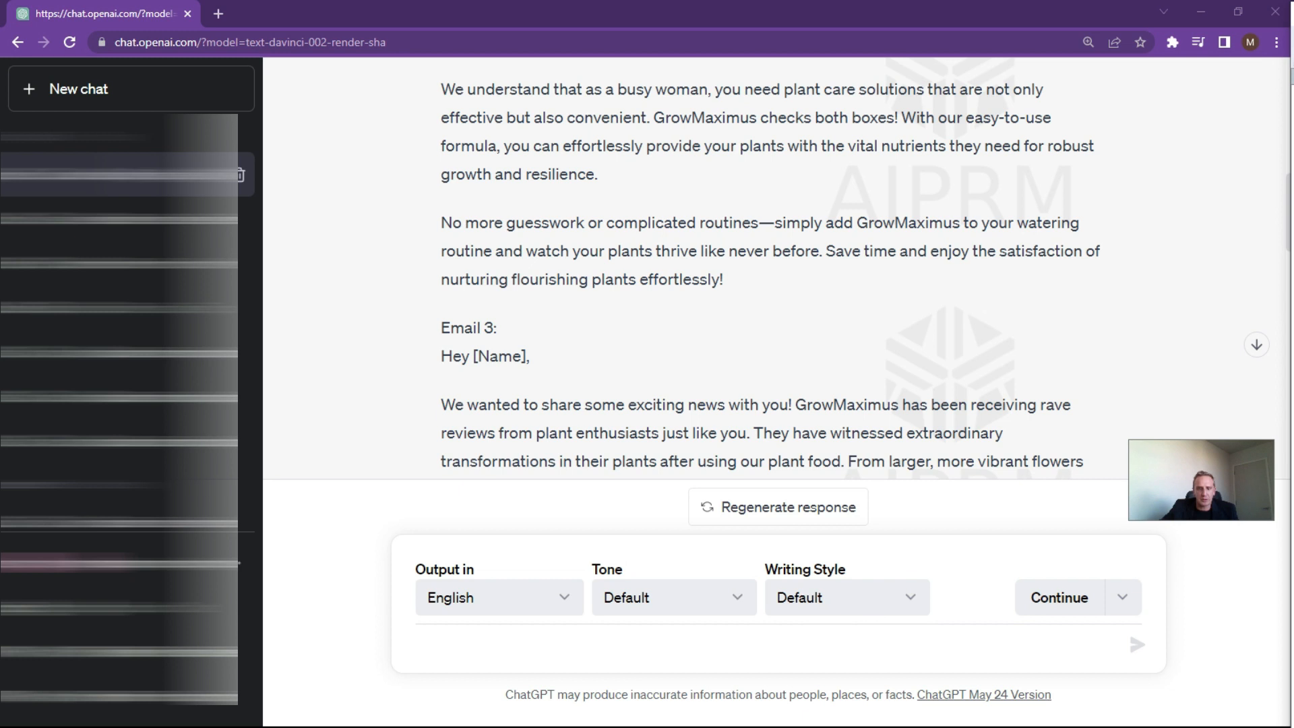
Enter the GrowMaximus email prompt again, adding amazing smell, organic ingredients, environment friendly packaging, sealed container and a call to action to browse the Plantageous store
click(437, 647)
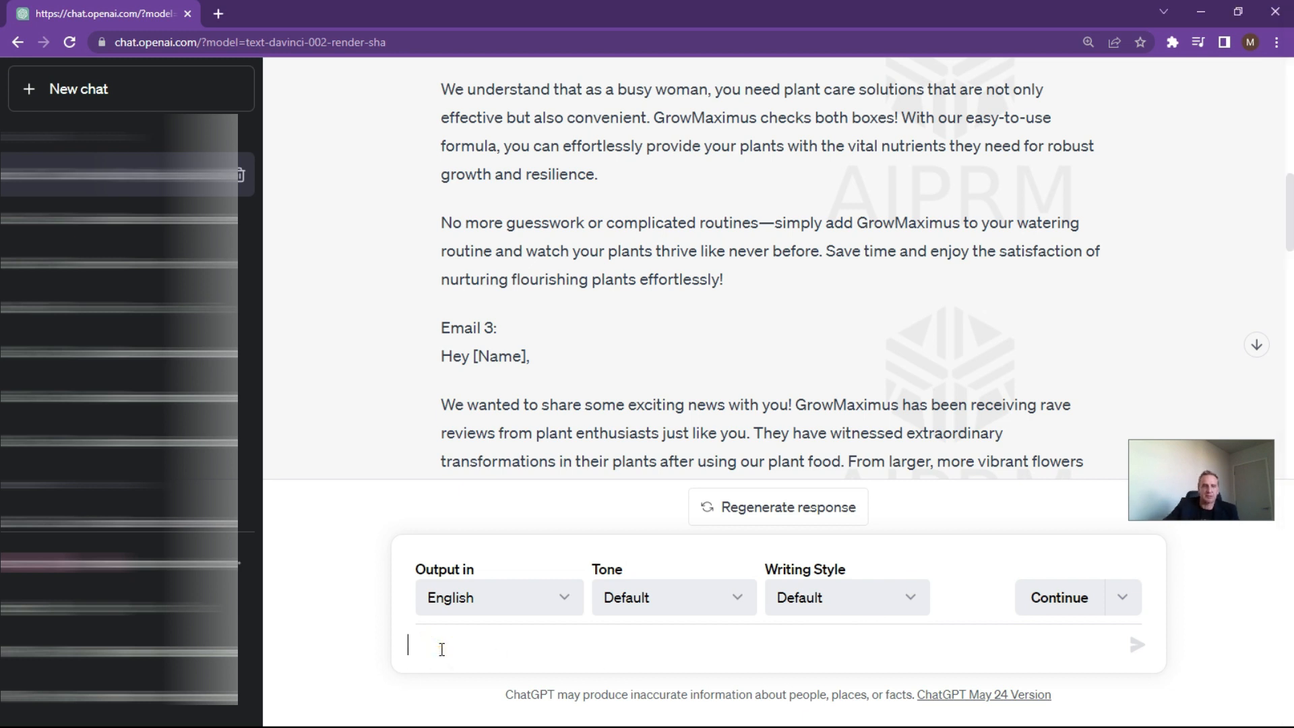
text(You are an email newsletter marketer at an plant care startup named Plantageous. Write five persuasive email campaign messages about our new plant food product, GrowMaximus. The target audience is women over 40 years old.  Here are a few details about GrowMaximus, our new plant food:  - smells amazing! using only organic ingredients  - environment friendly packaging  - sealed container  Finish with a call to action to browse the Plantageous store for a complete line of plant care products for women over 40.)
key(Up)
key(Up)
key(Up)
key(Up)
key(Up)
key(Up)
key(Up)
key(Up)
key(Up)
key(Up)
key(Up)
key(Up)
key(Up)
key(Up)
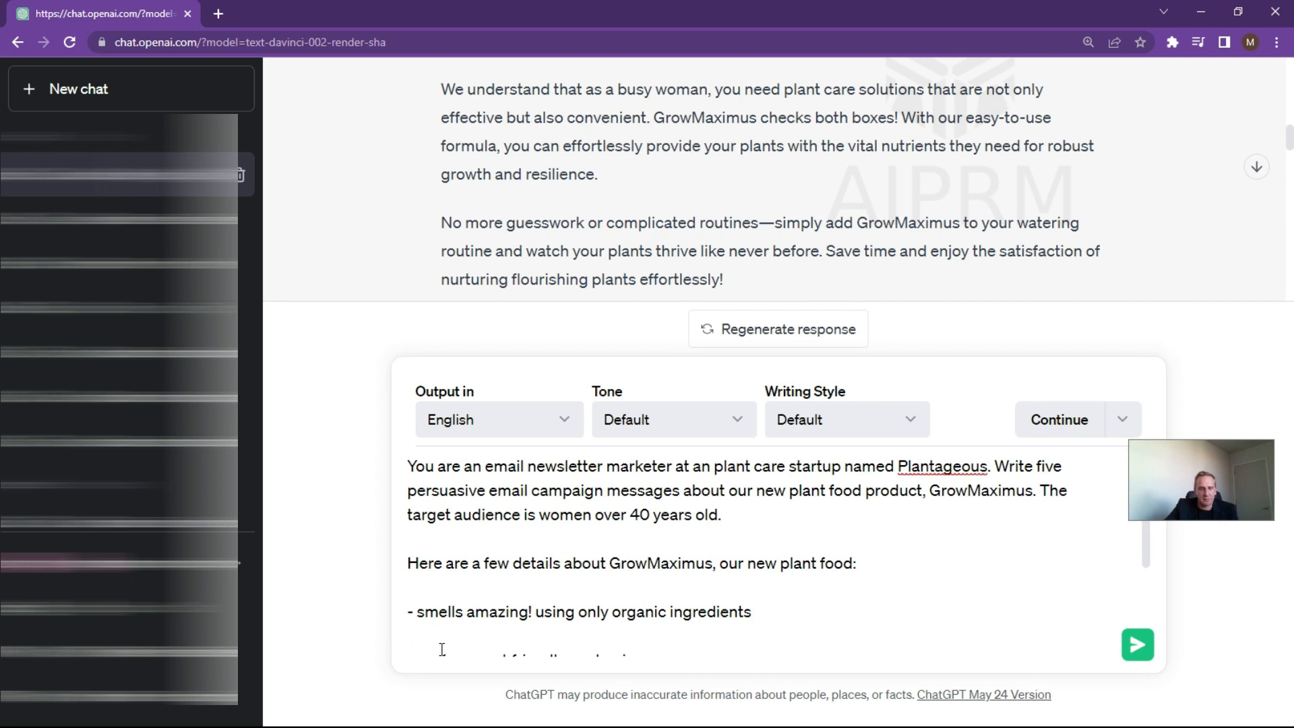
key(Down)
key(Down)
key(Down)
key(Down)
key(Down)
key(Down)
key(Down)
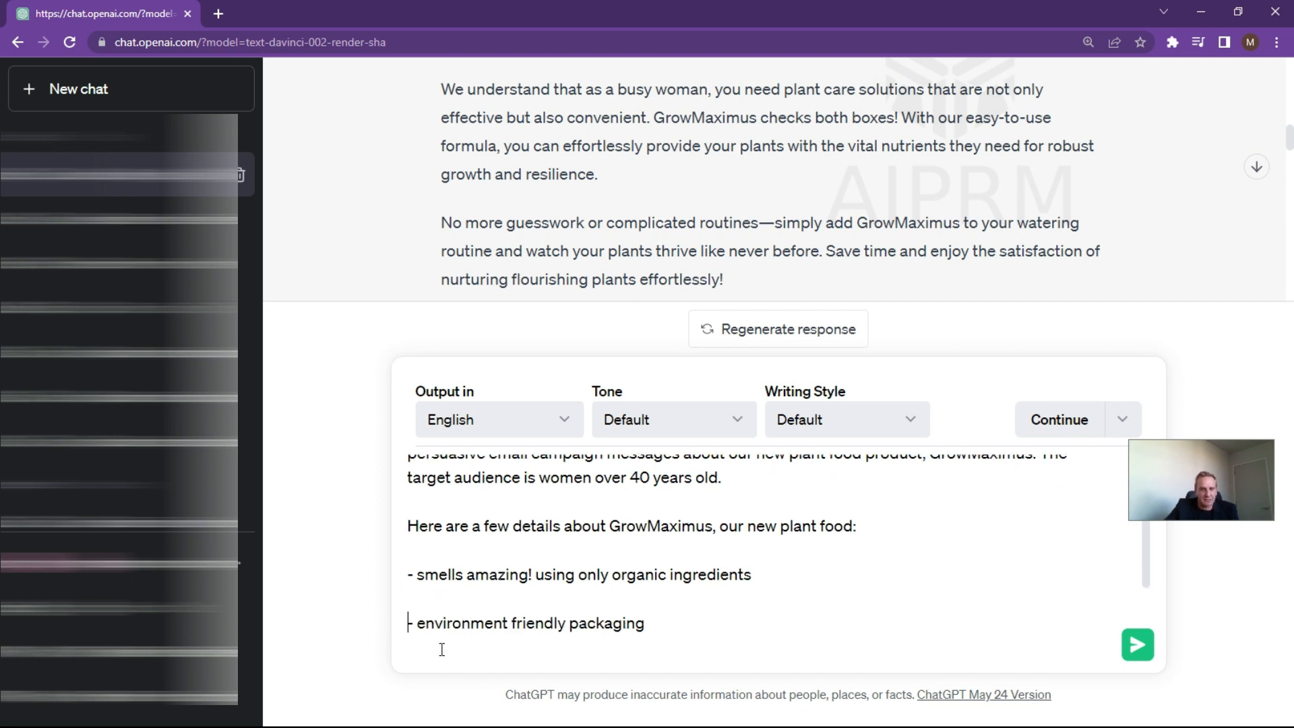
key(Down)
key(Down)
key(Down)
key(Down)
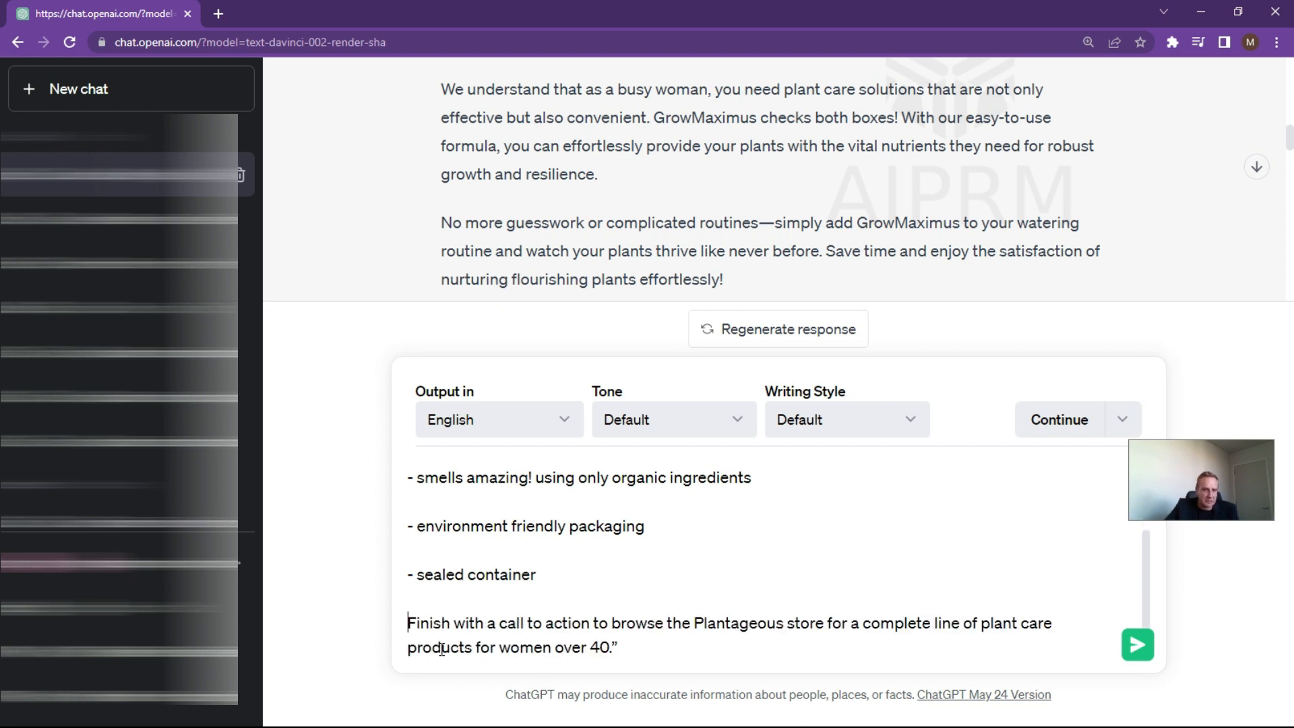
Remove the stray closing quotation mark from the expanded email prompt, send it and read through the generated emails
key(BackSpace)
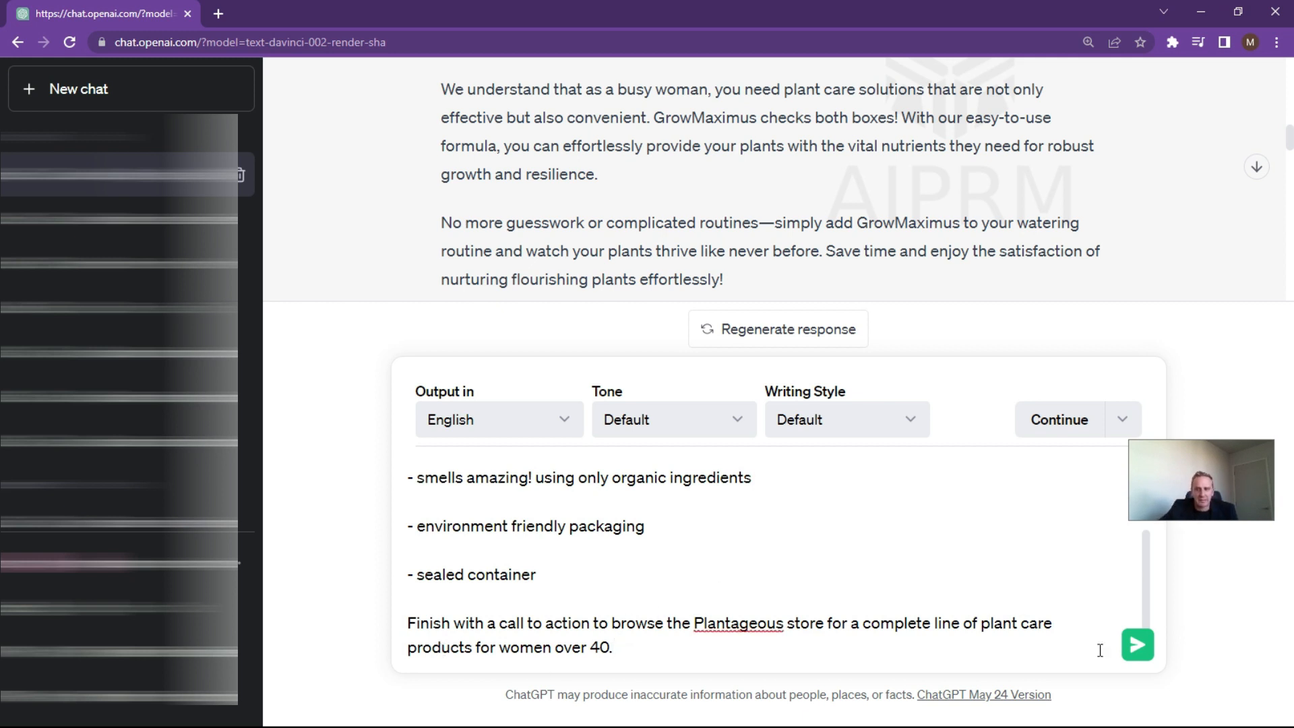
click(1138, 647)
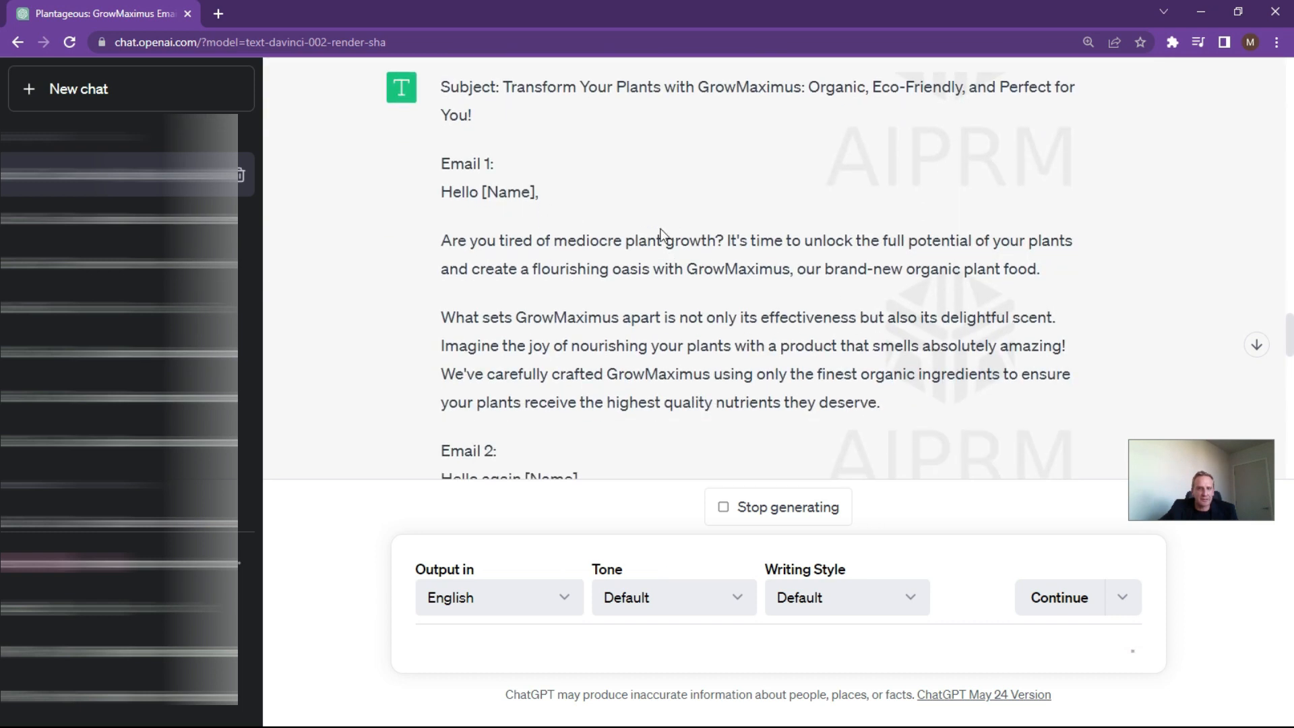
scroll(675, 279, down, 20)
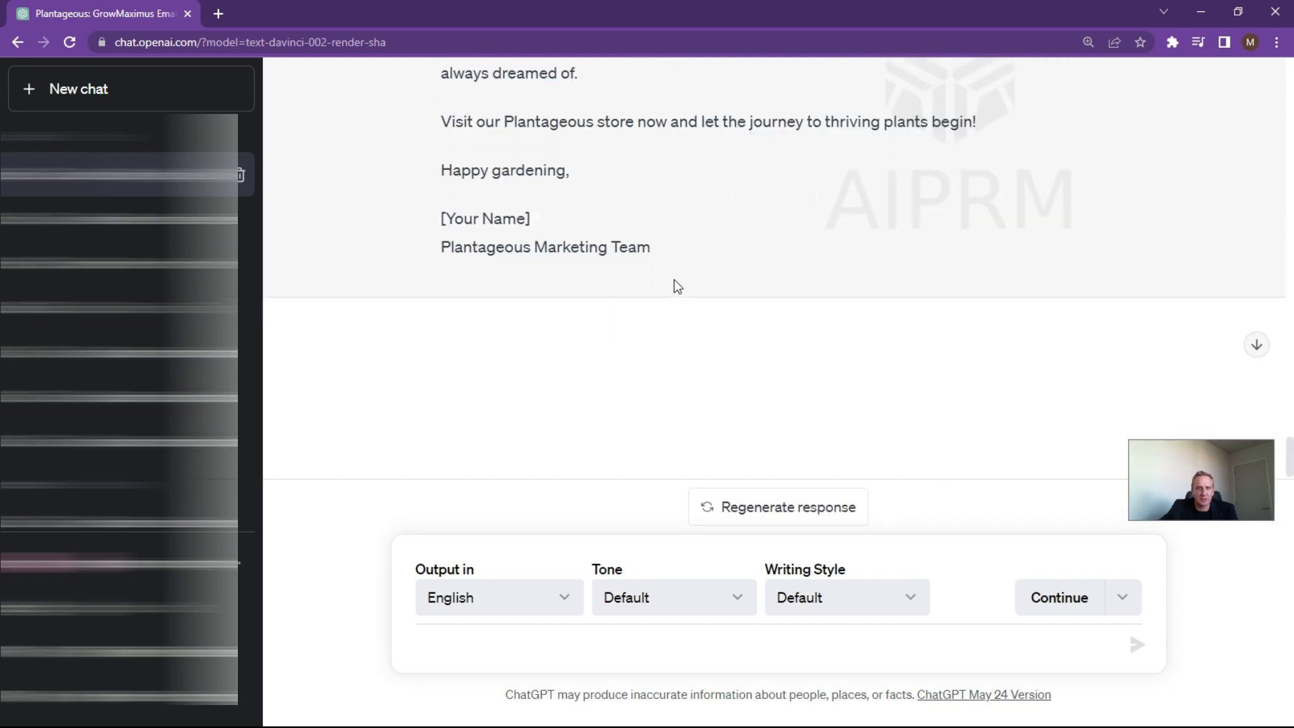
scroll(651, 243, up, 3)
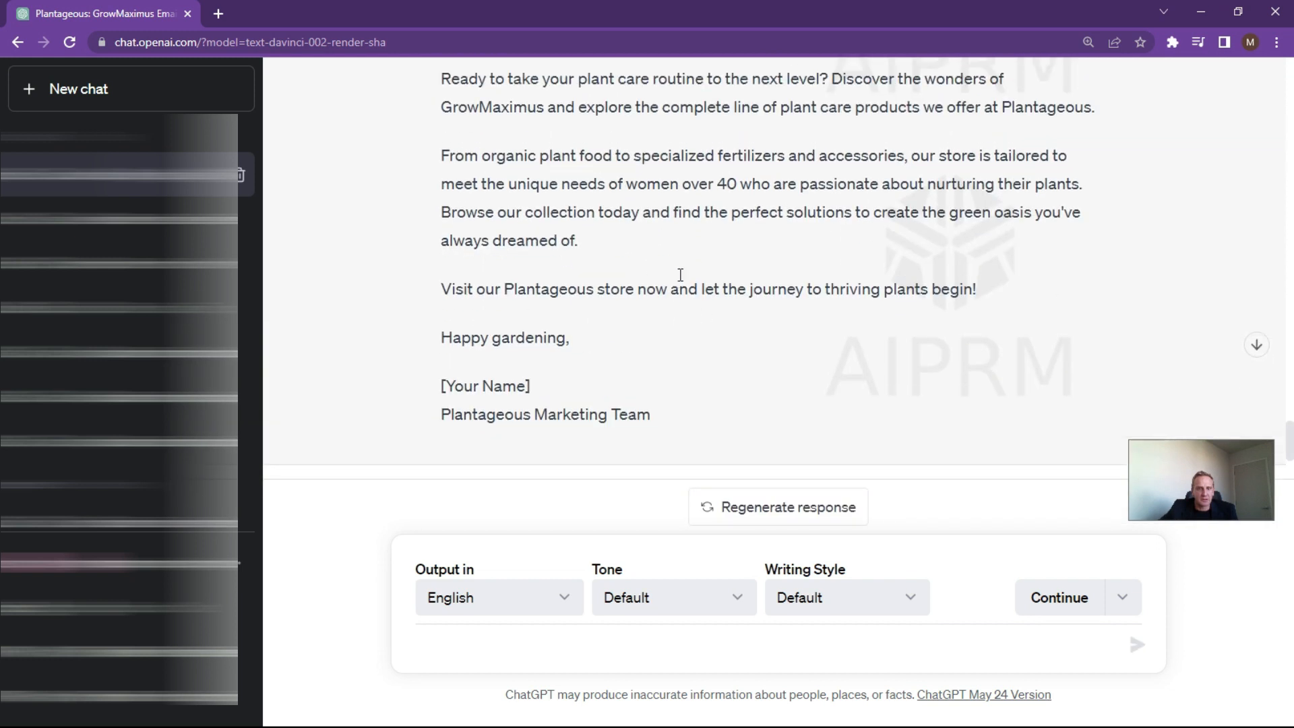
scroll(677, 280, up, 2)
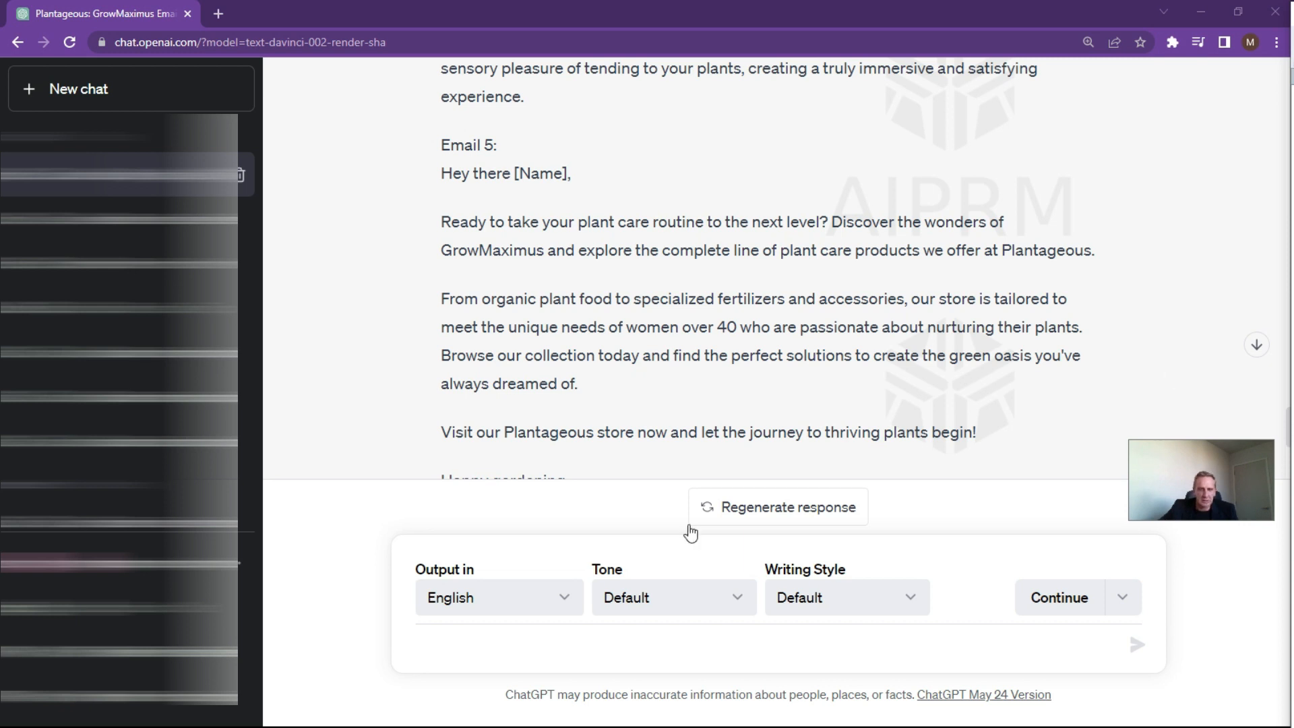
In a new chat, enter the sectioned prompt for an 800-word Plantageous blog post on best practices for caring for plants, targeting women over 40
click(105, 90)
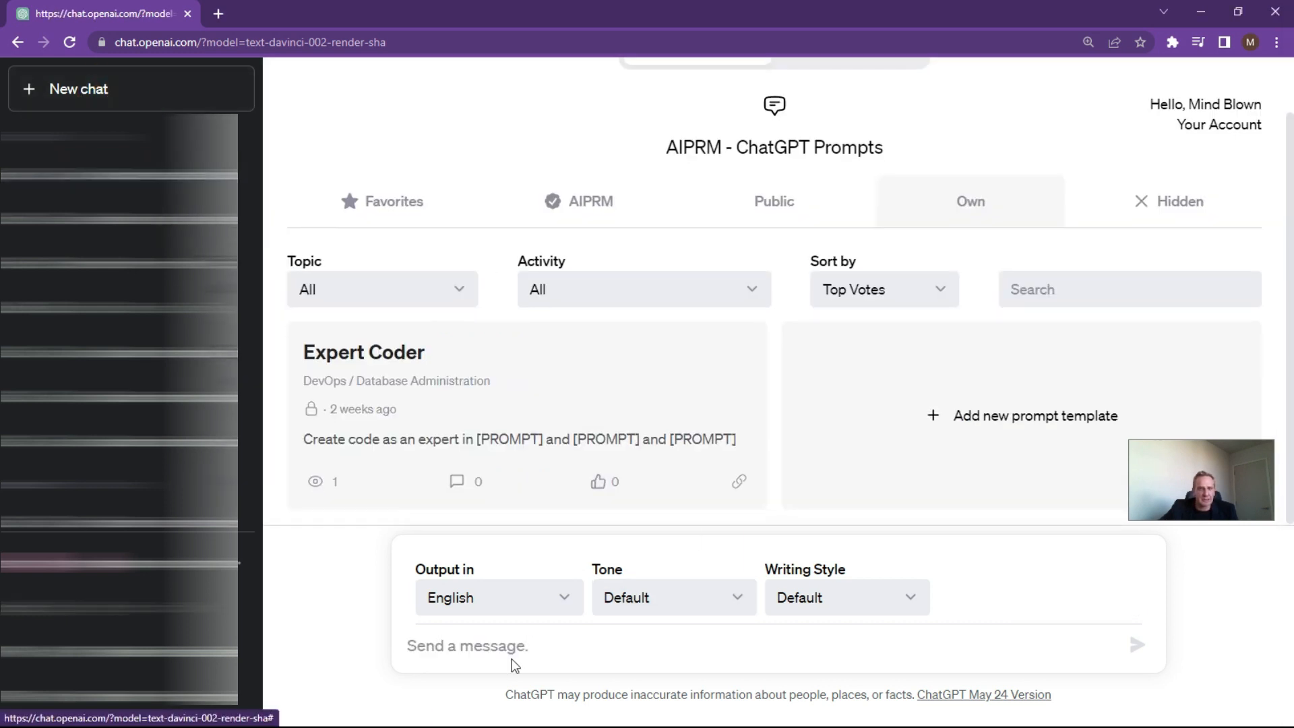
key(ctrl+v)
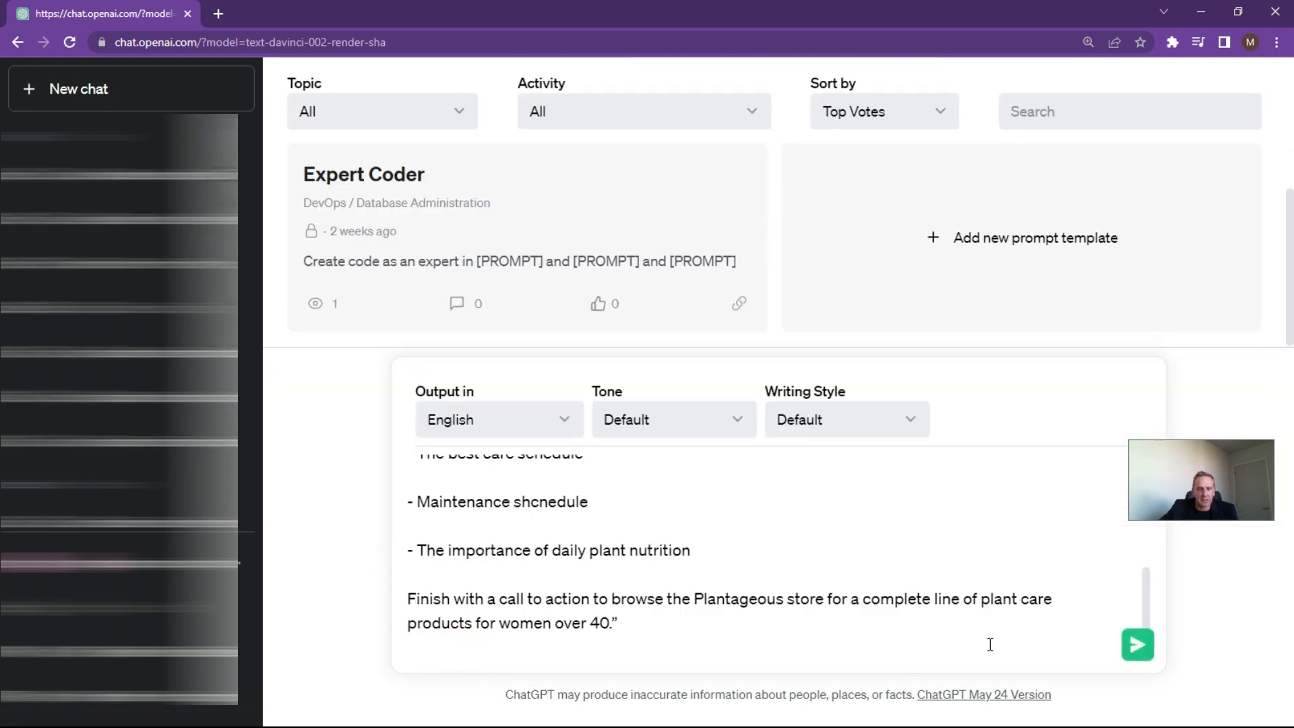
scroll(957, 564, up, 5)
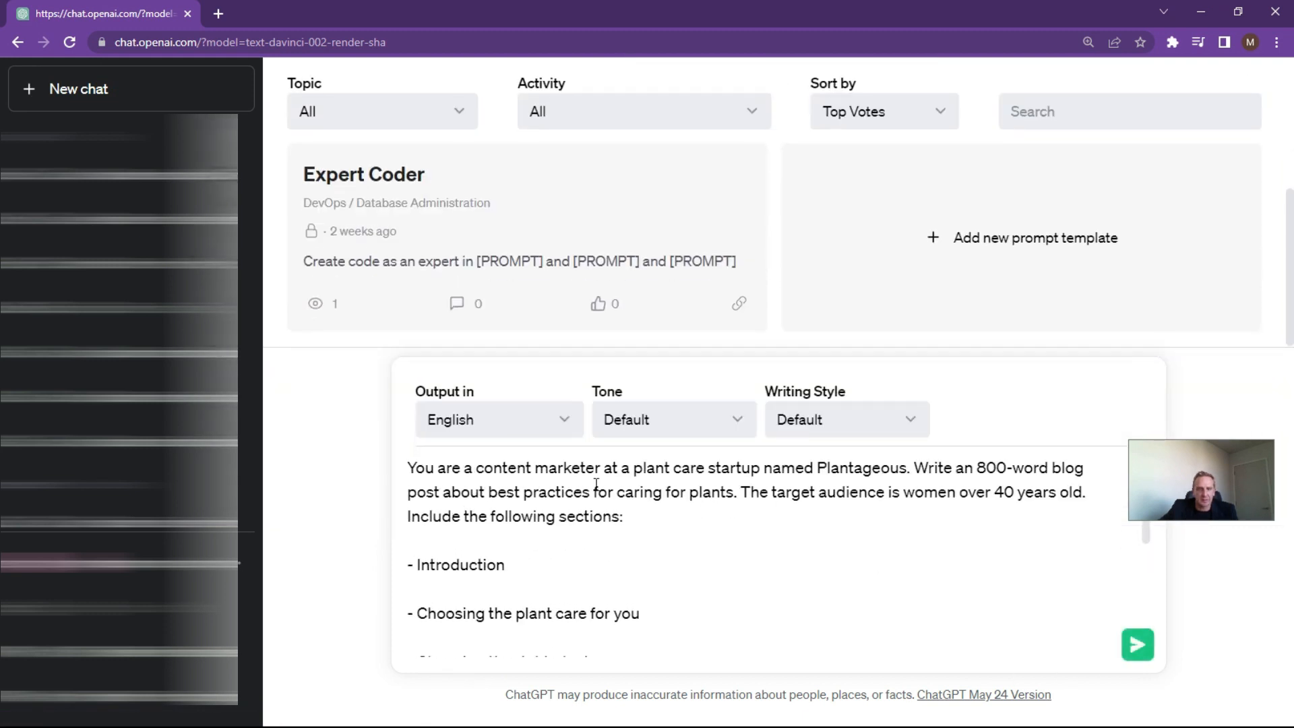
drag(977, 468, 1074, 468)
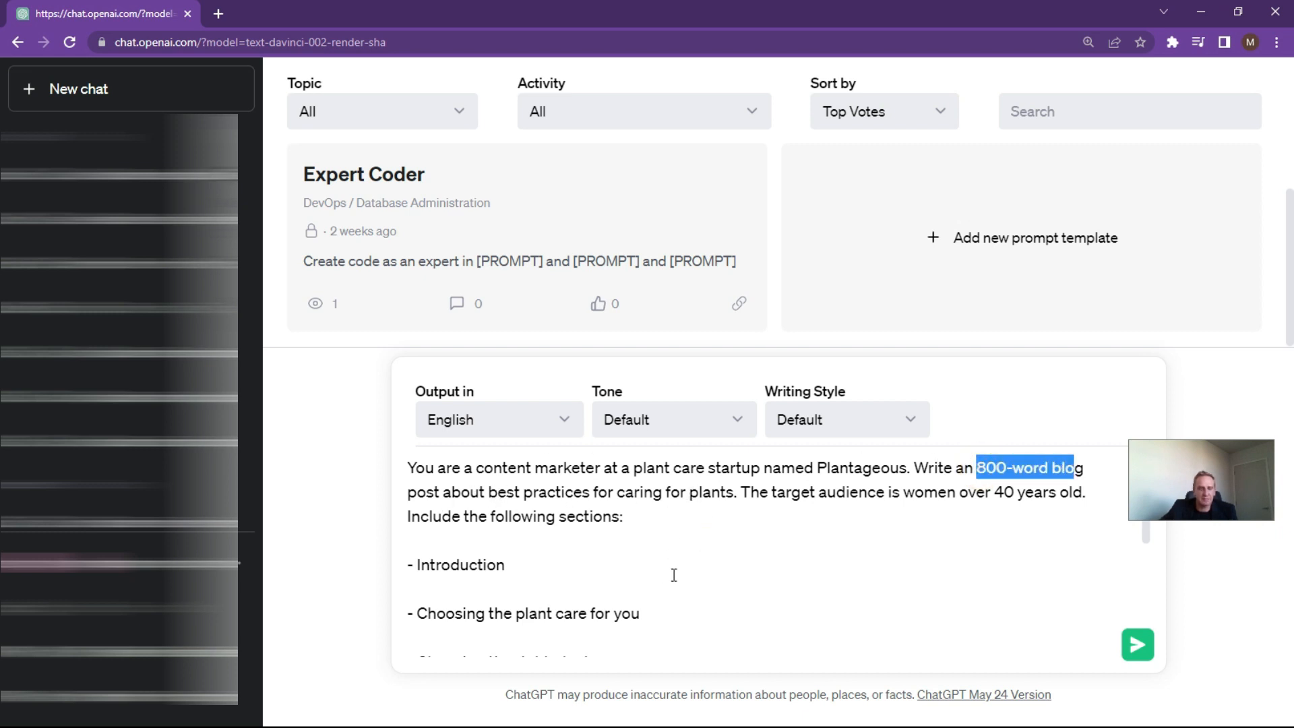
click(812, 534)
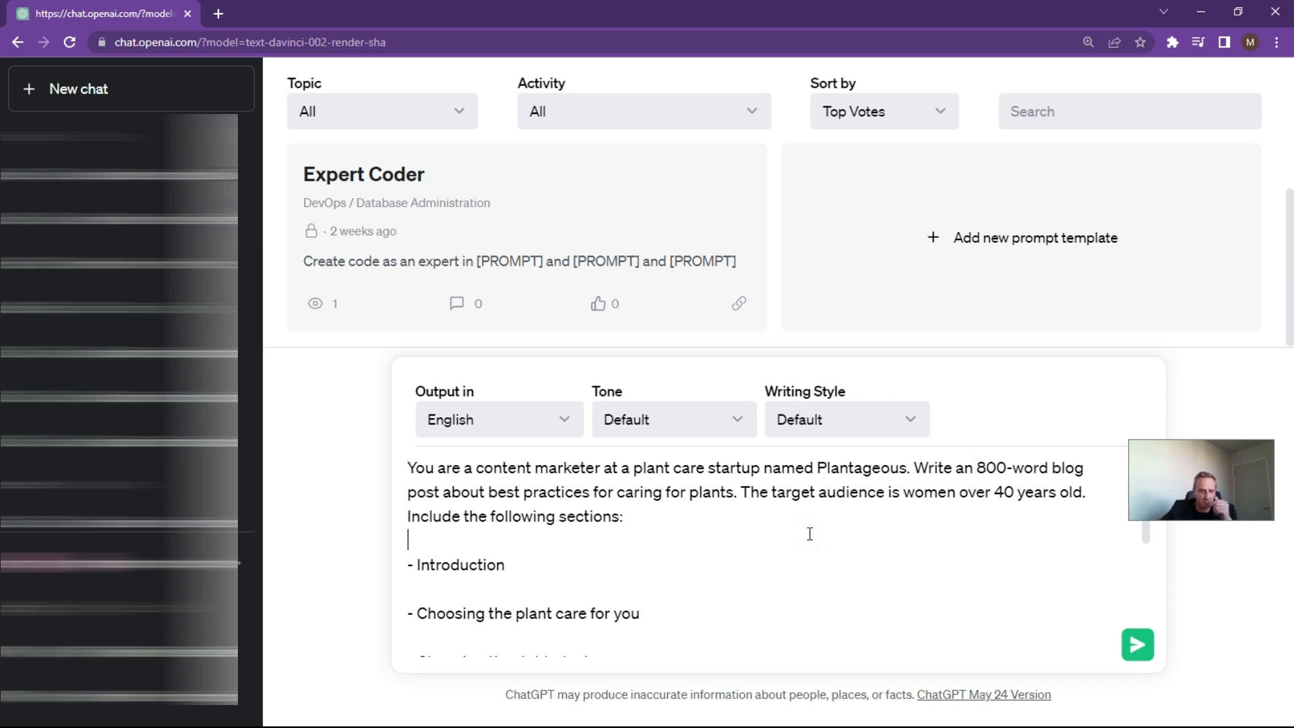
scroll(597, 563, down, 1)
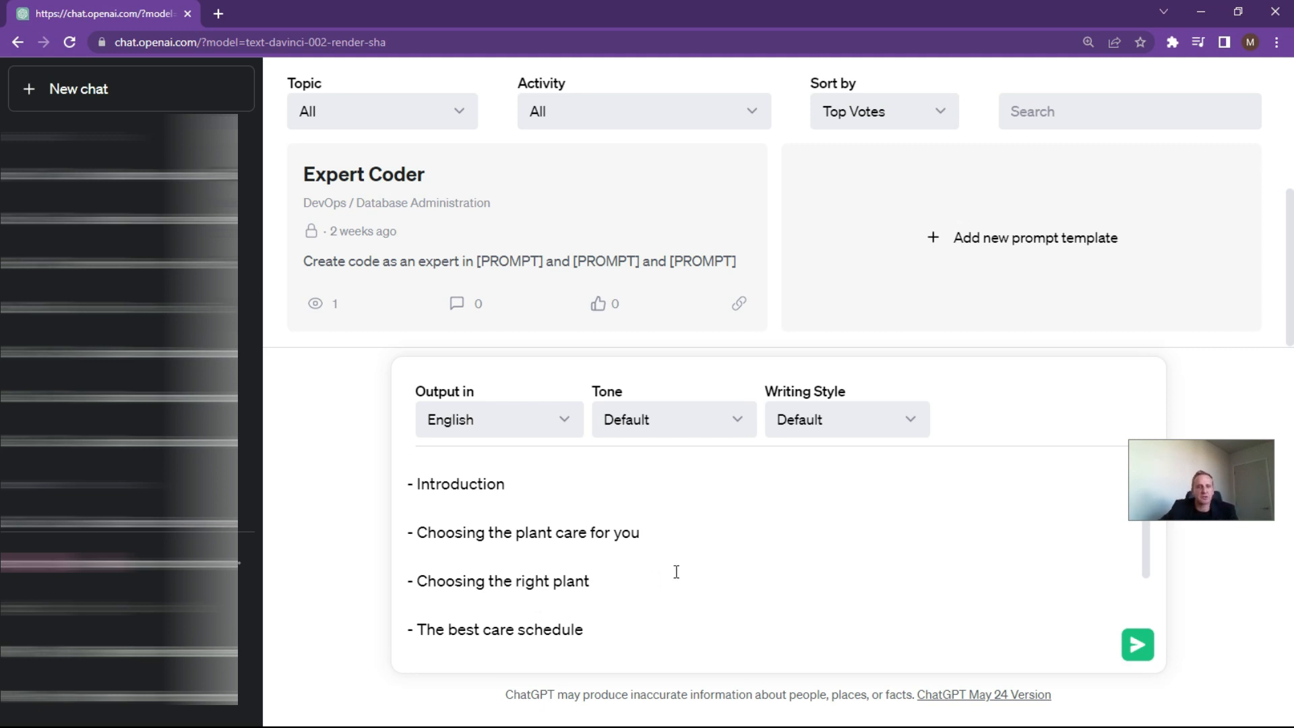
Send the blog post prompt and have the cut-off article continue generating
click(1137, 652)
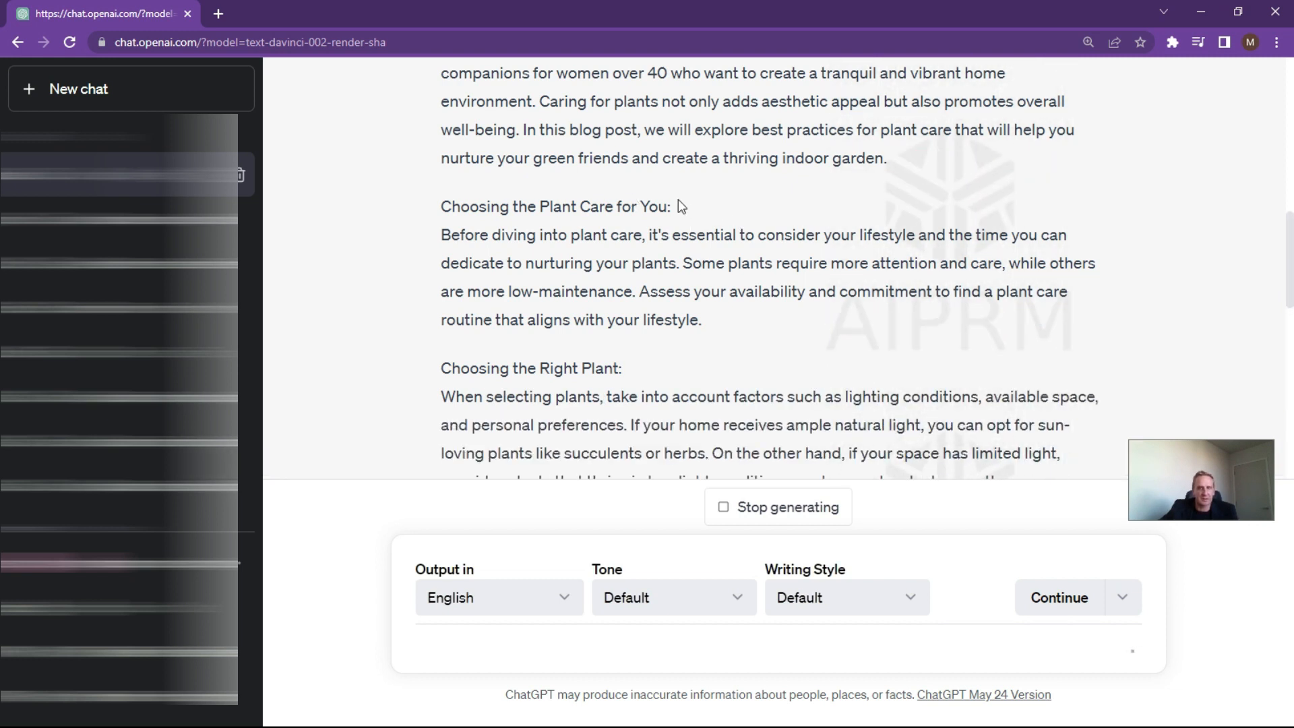
scroll(684, 256, down, 15)
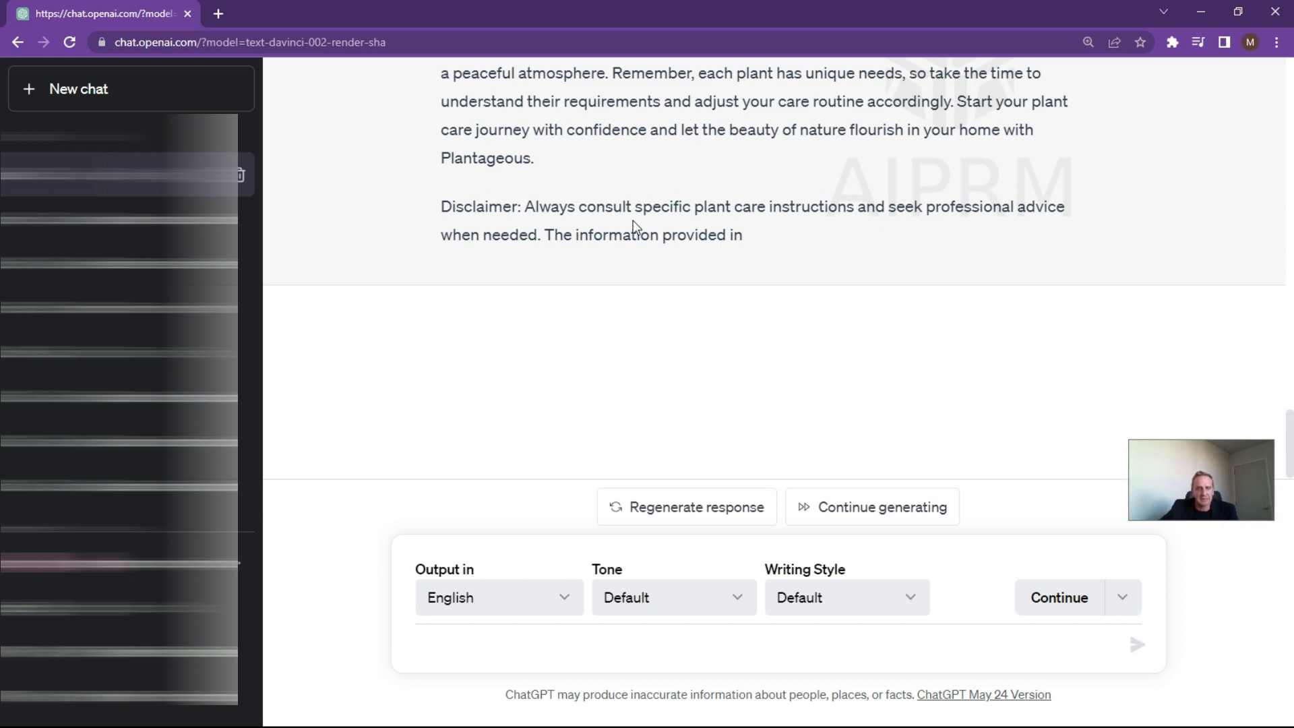
click(848, 504)
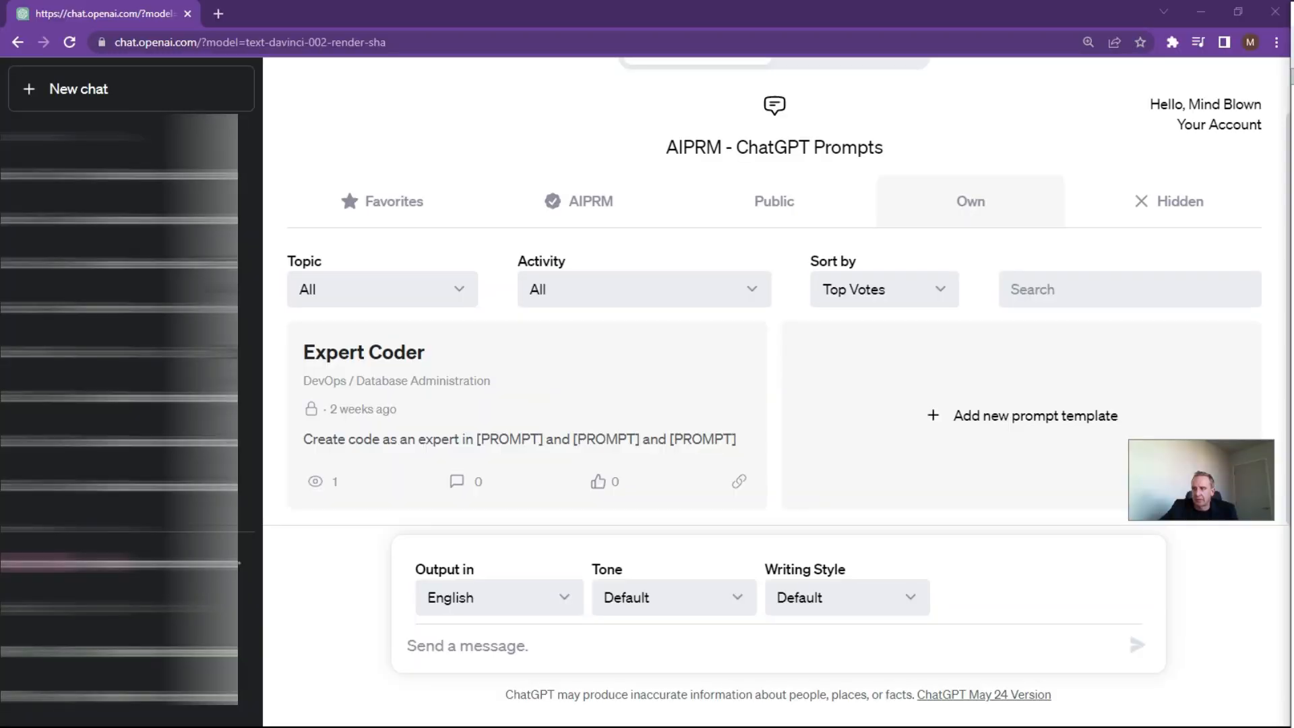
Enter a Plantageous product marketer prompt for a 45-second GrowMaximus video outline with script and image content description, removing the stray closing quotation mark
click(457, 648)
text(You are a product marketer at a Plant care startup named Plantageous. Write an outline for a 45-second video about a new plant feed product for 40+-year-old women named GrowMaximus. Include the script for the video and a description of the image content of the video.")
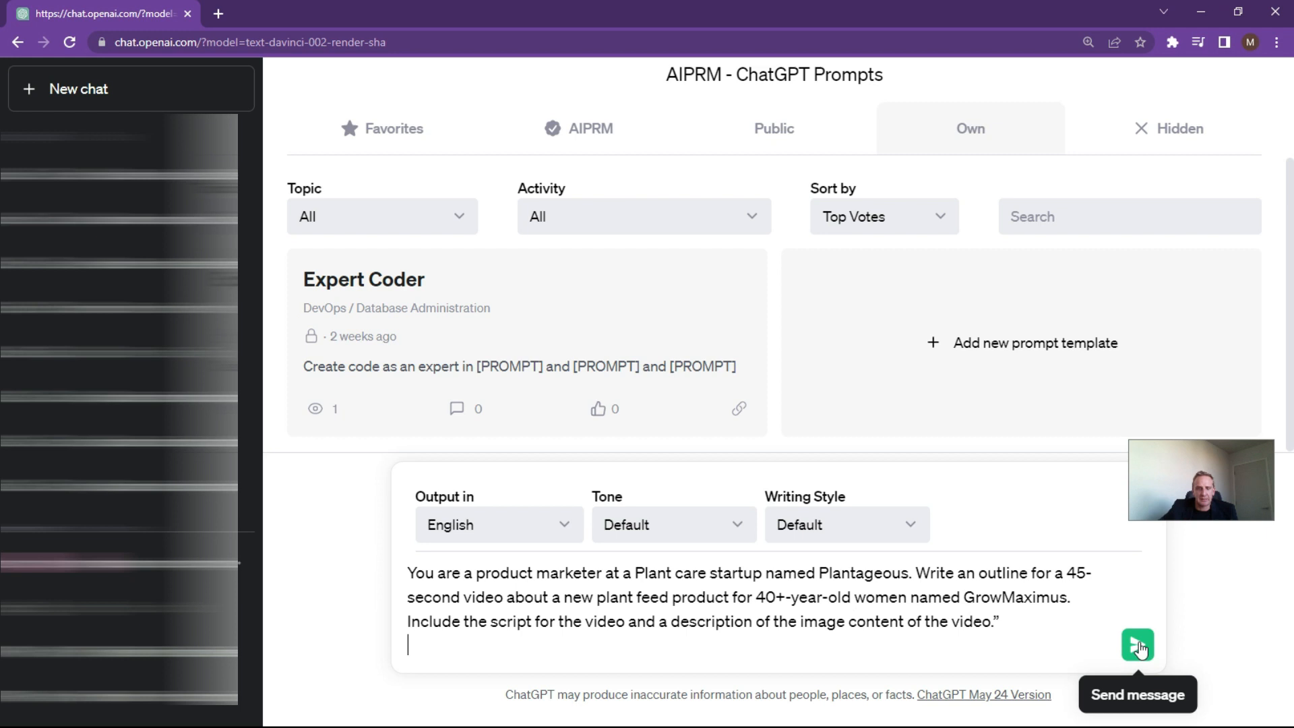
click(1004, 621)
key(BackSpace)
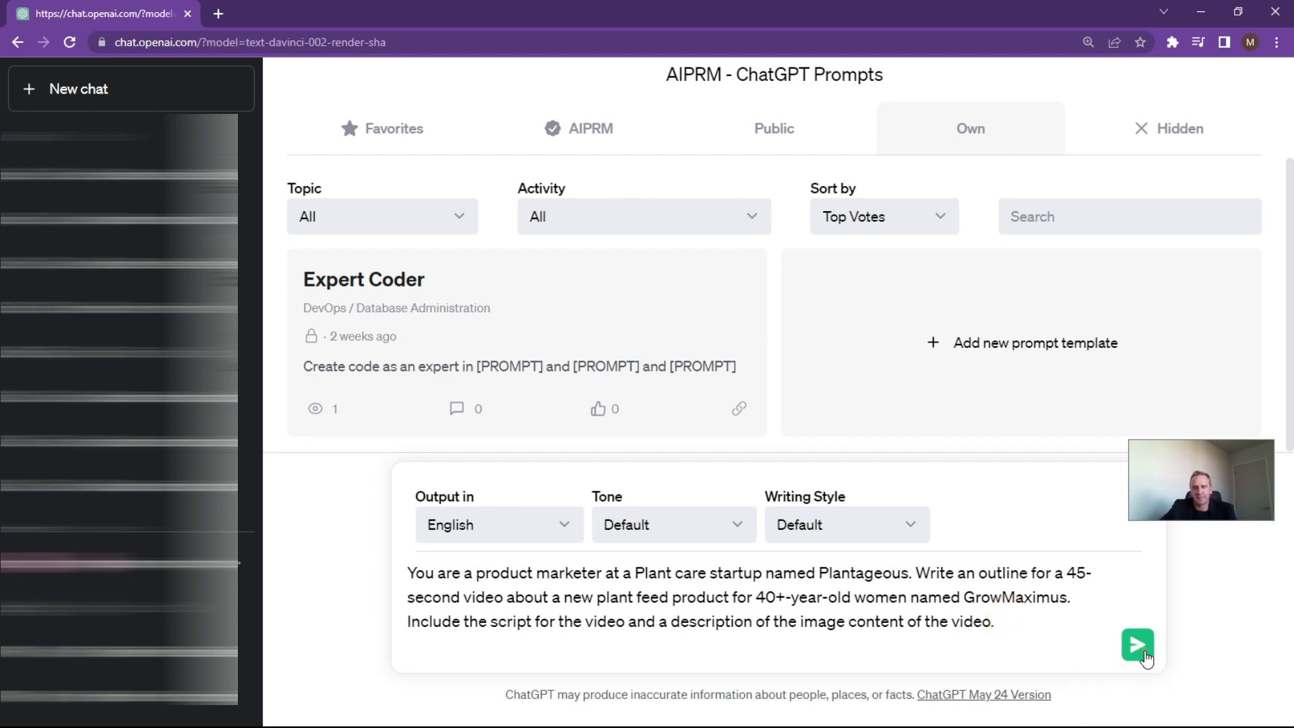
Send the video outline prompt and read through the generated scenes and scripts
click(1138, 645)
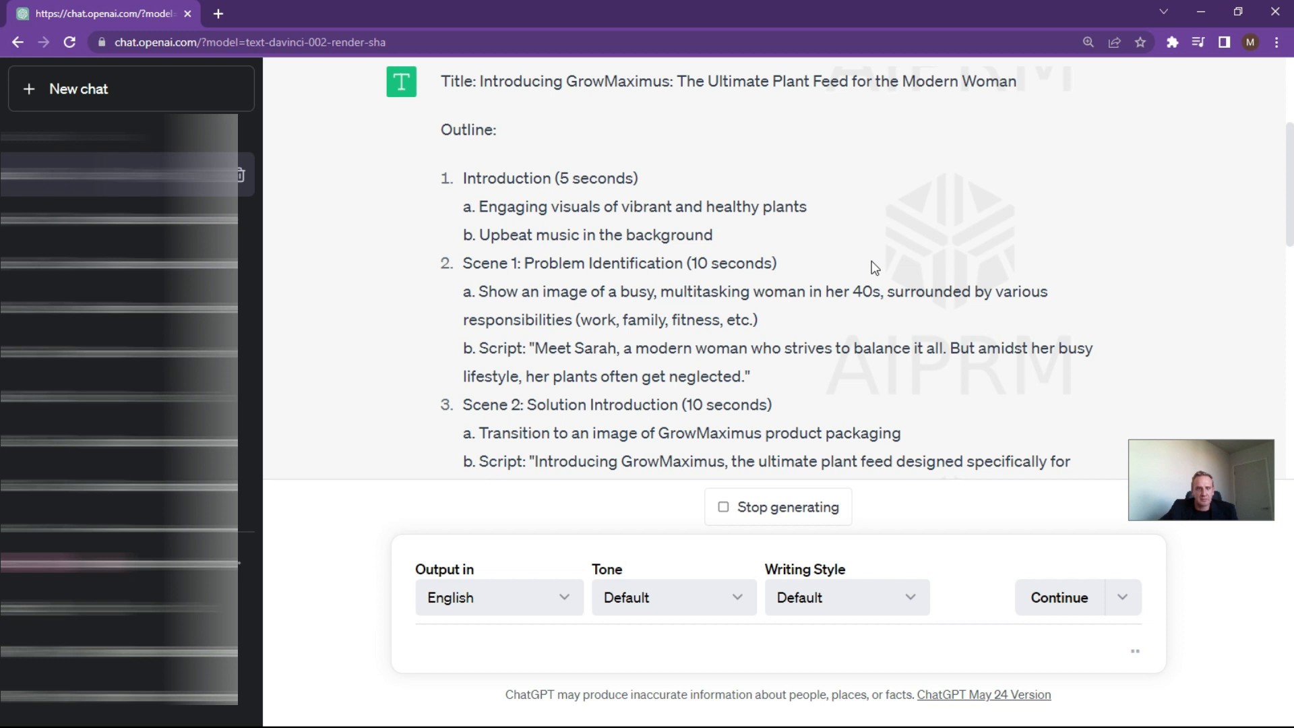
scroll(836, 285, down, 3)
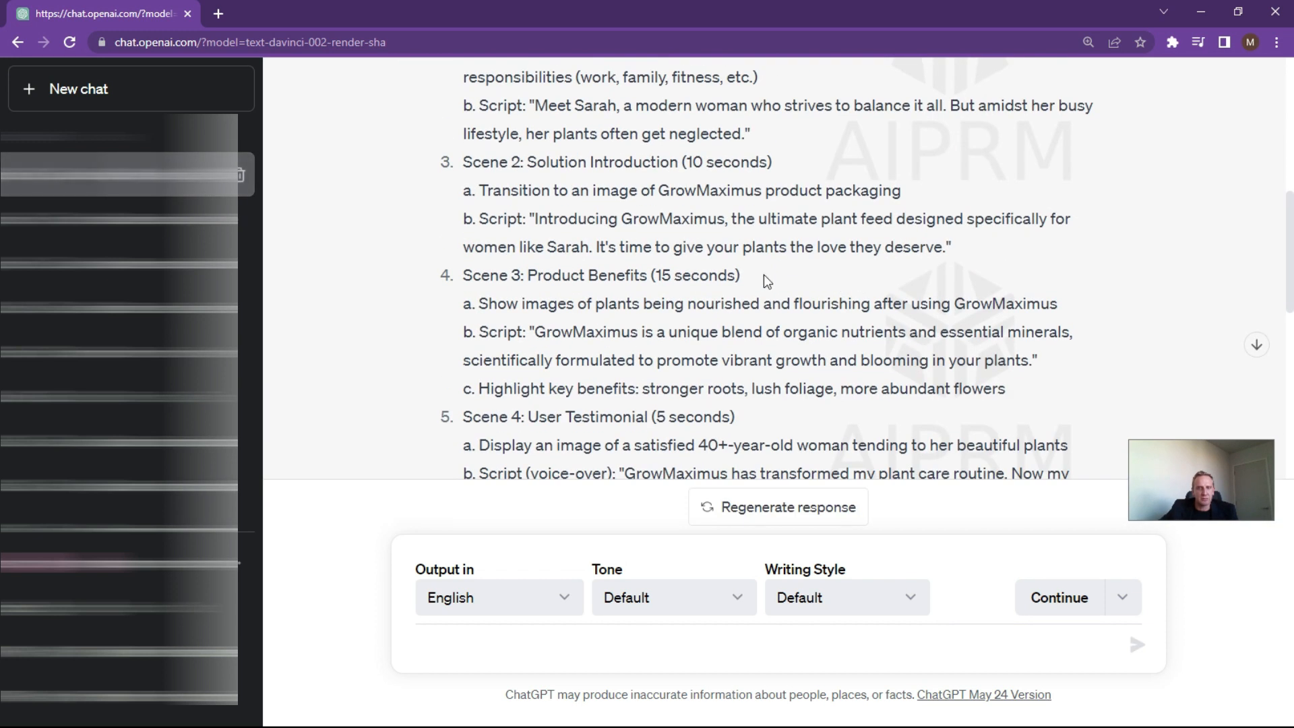
scroll(763, 274, down, 2)
scroll(763, 278, down, 5)
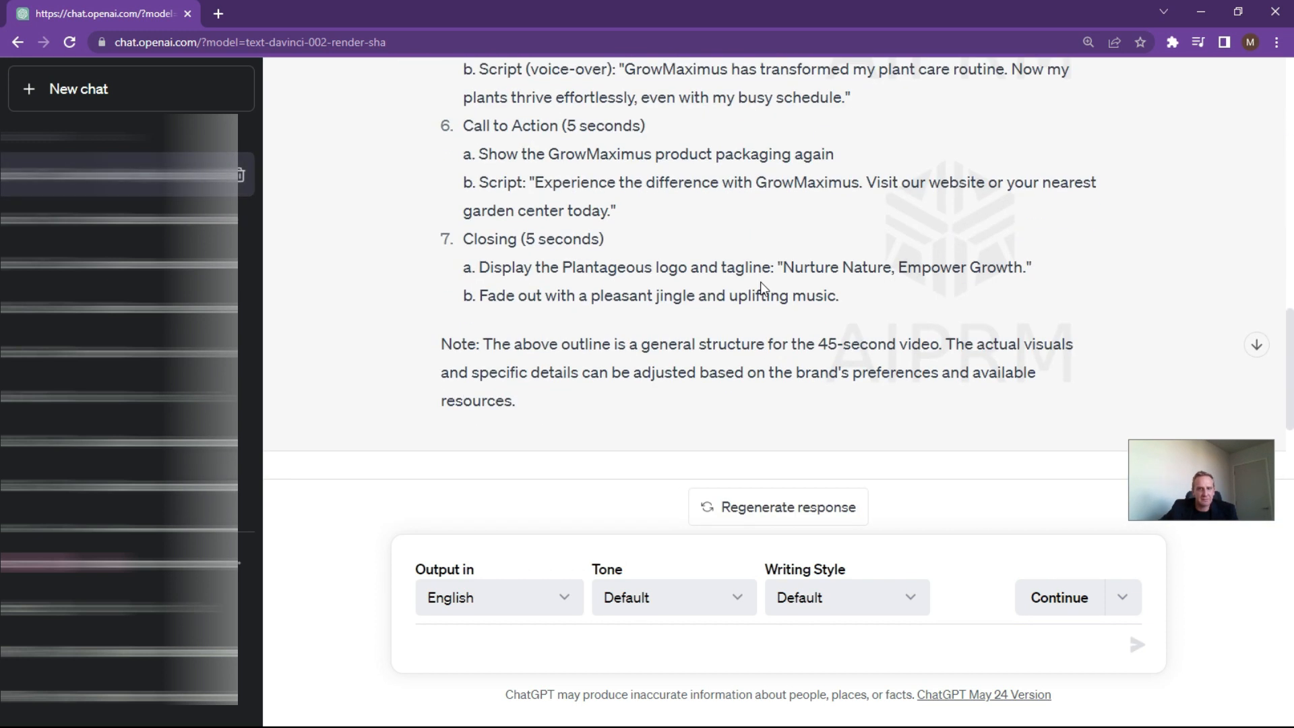
scroll(734, 294, up, 2)
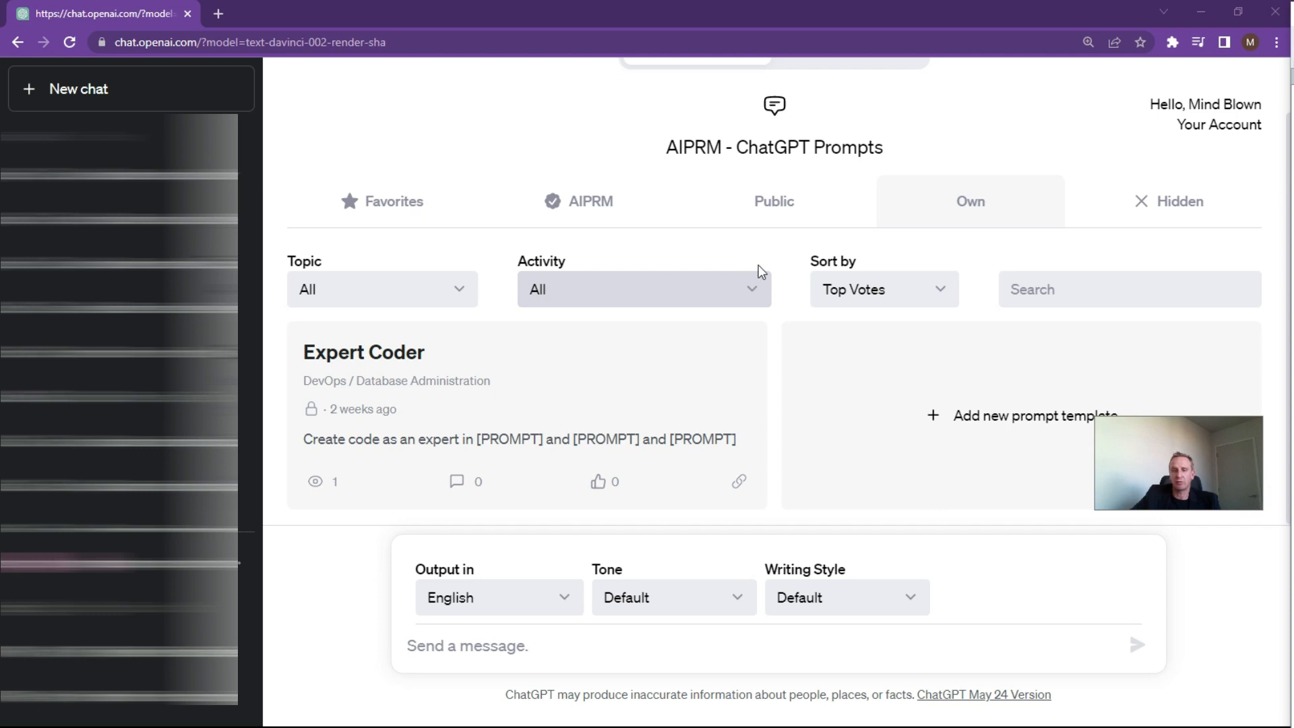
Send the prompt "Improve this product description with high-volume, low-difficulty keywords for SEO-optimization."
click(432, 640)
text(Improve this product description with high-volume, low-difficulty keywords for SEO-optimization.)
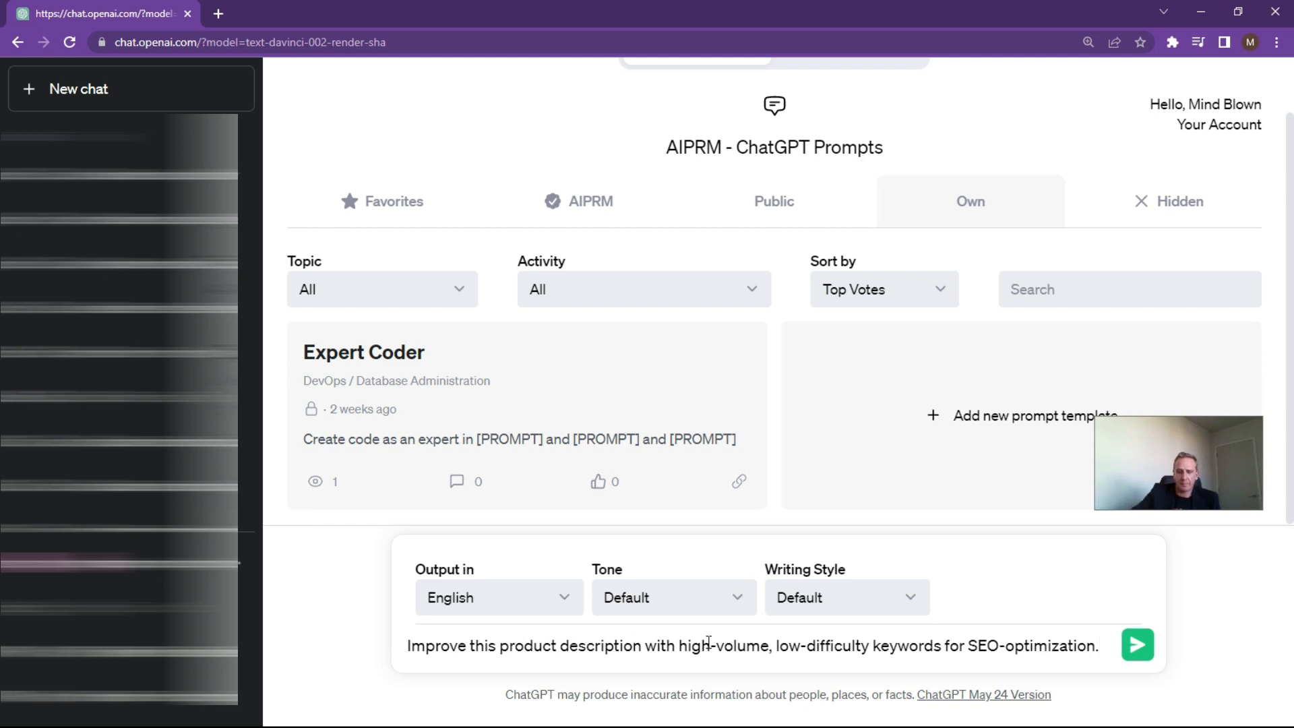
key(Return)
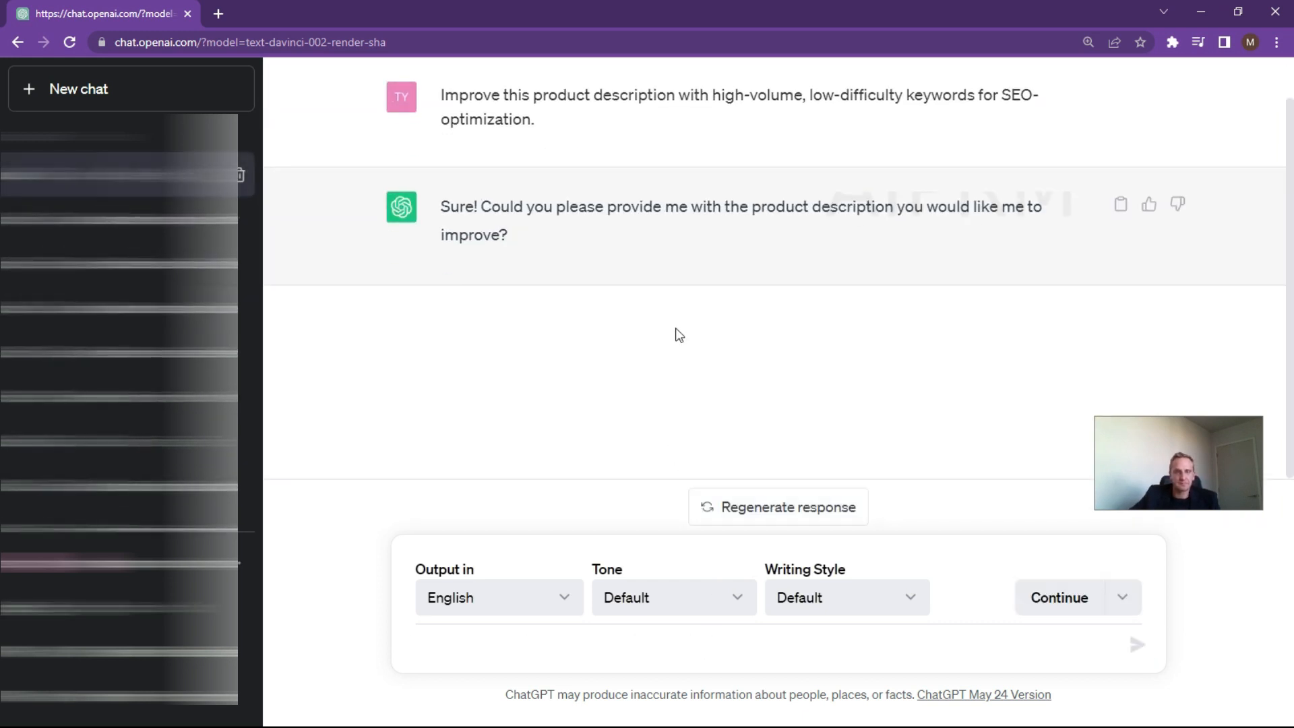
Reply with "Grow maximus plant food" as the product and read through the generated SEO product description
click(442, 644)
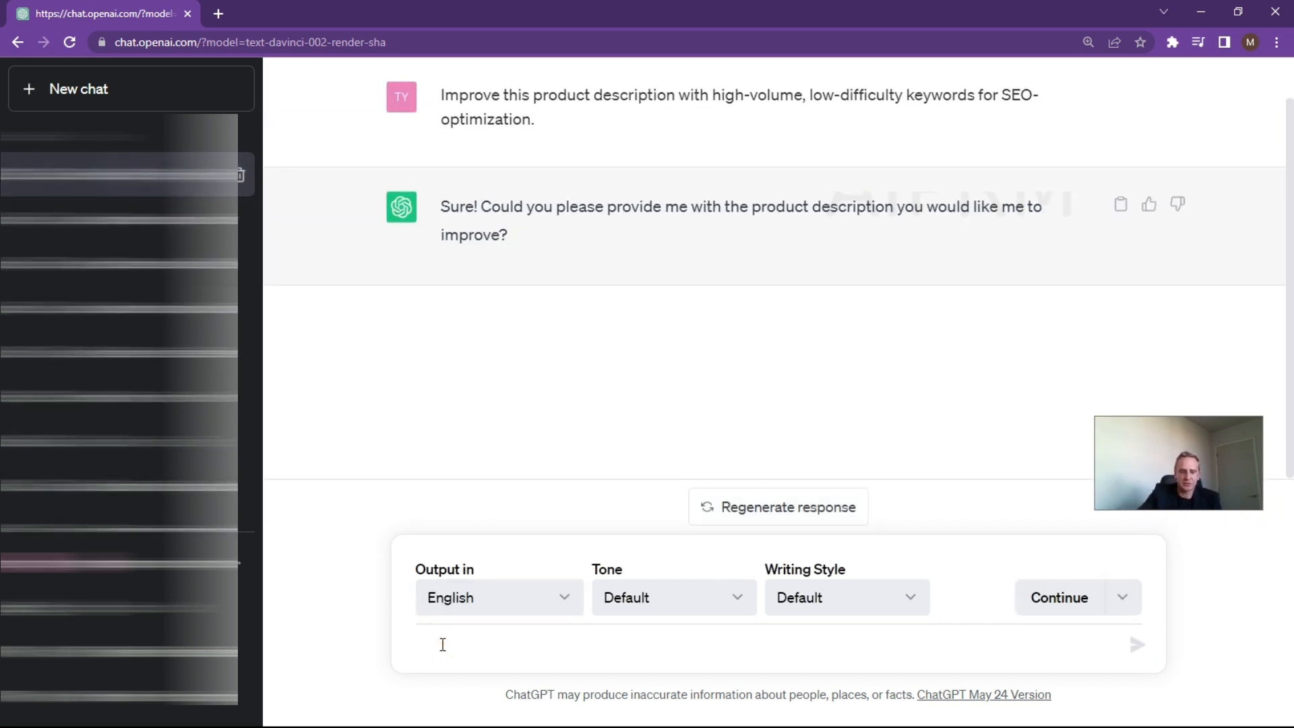
text(Gro)
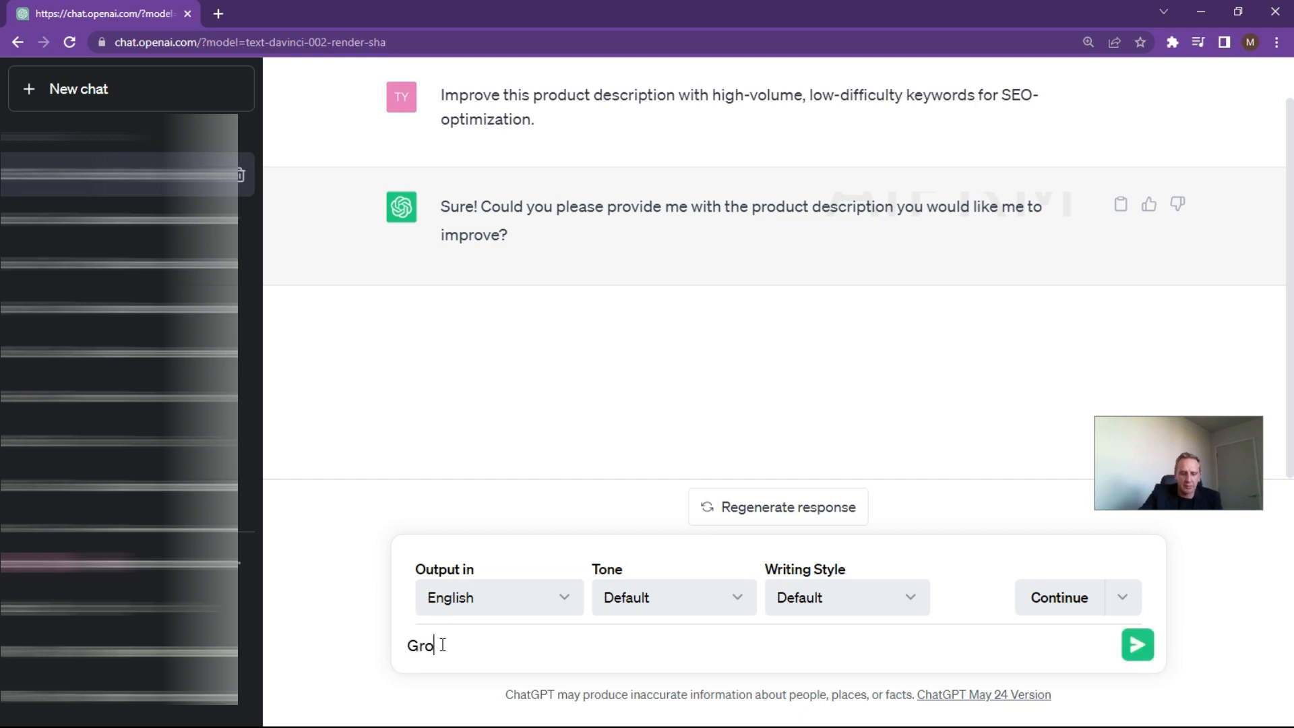
text(w maximus plant food)
key(Return)
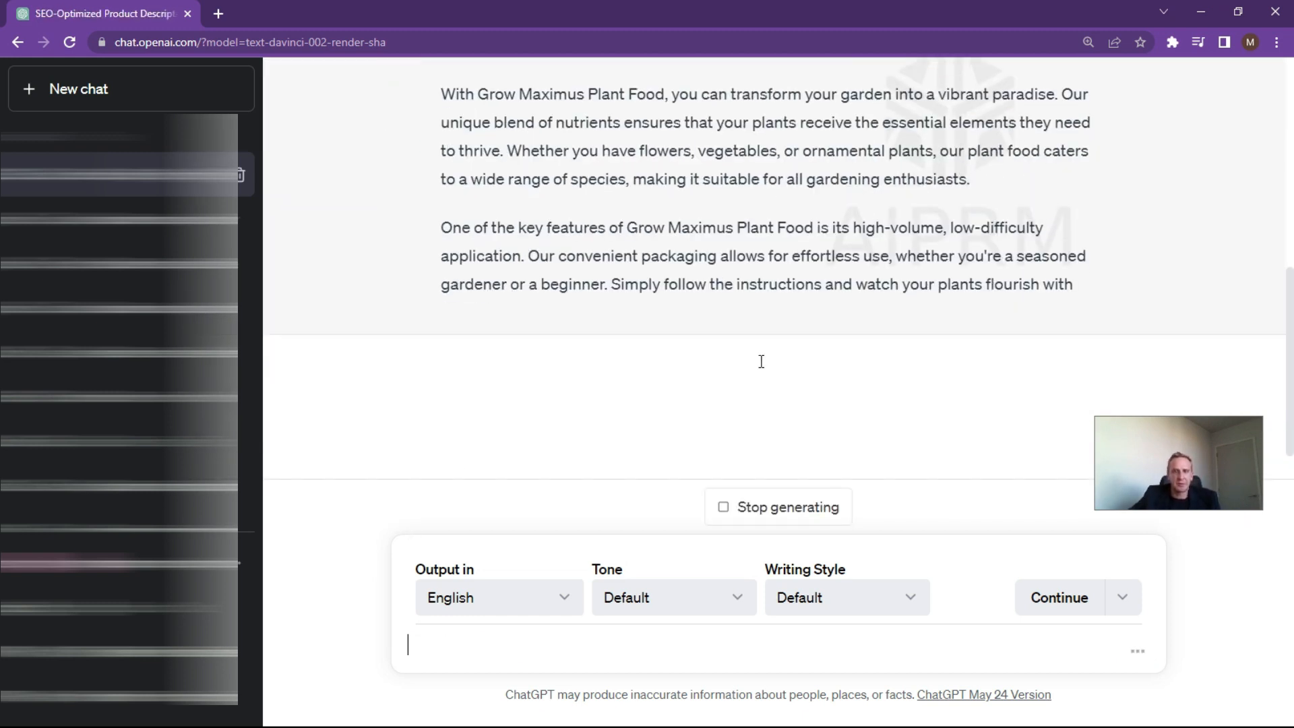
scroll(759, 359, up, 8)
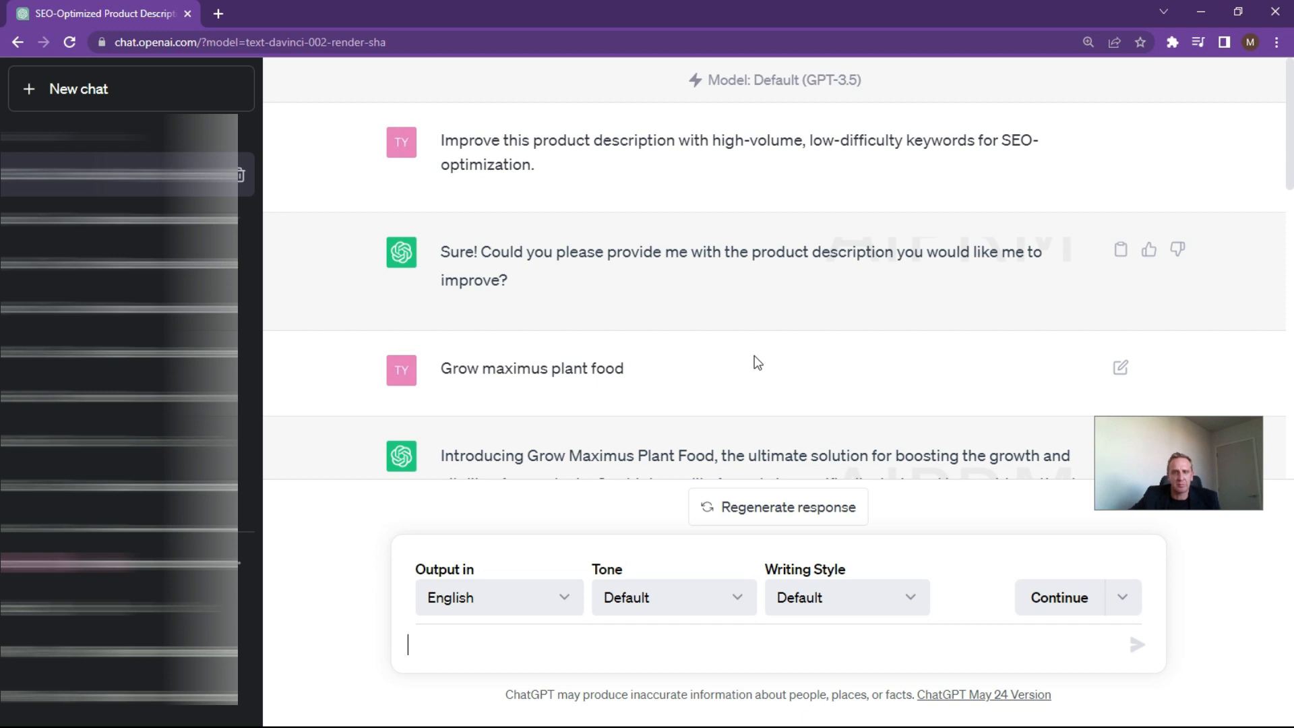
scroll(744, 362, down, 15)
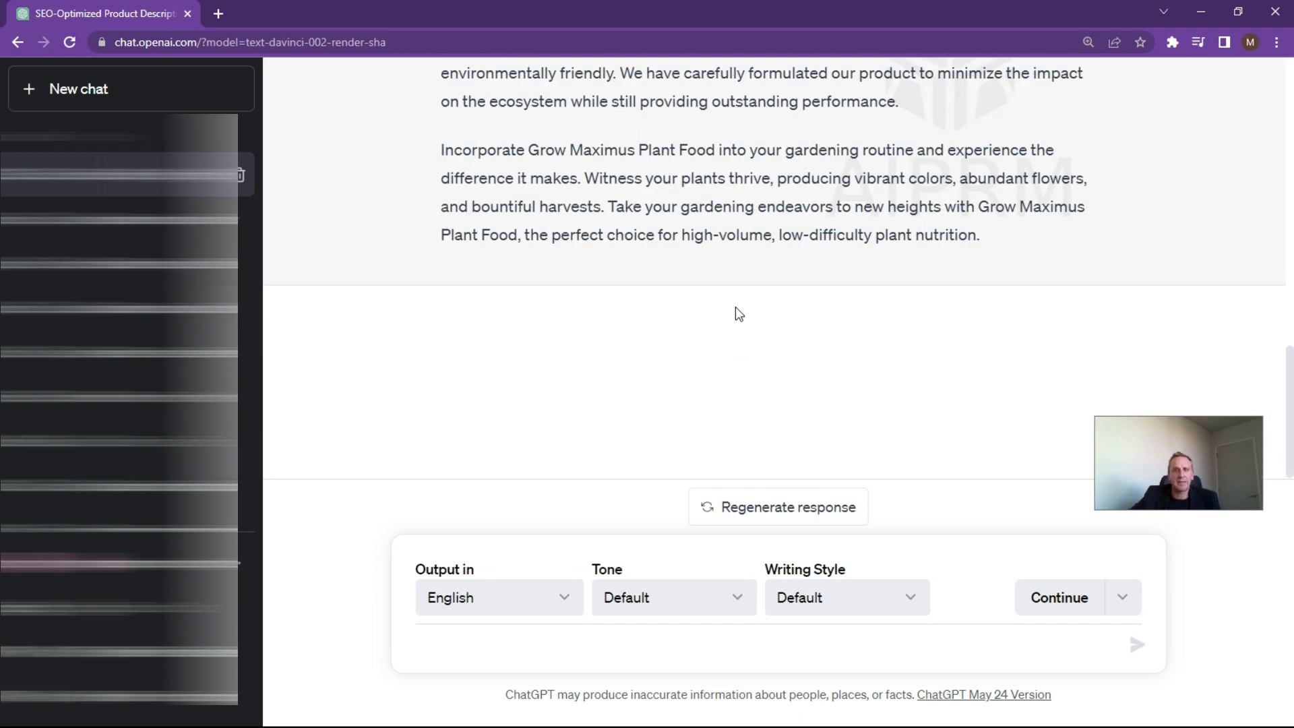
scroll(736, 307, up, 4)
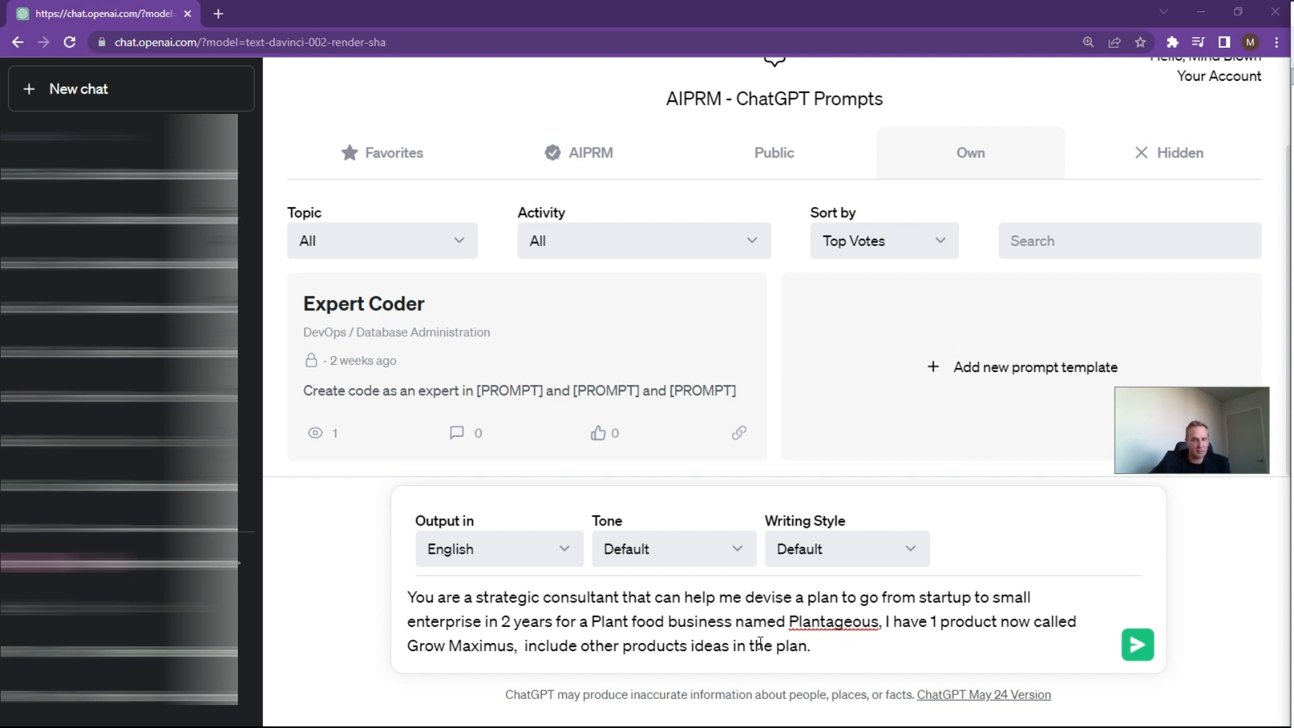
Send the strategic consultant prompt for Plantageous's two-year growth plan, and write a follow-up asking to expand on the growth strategy and outline the options
click(1134, 647)
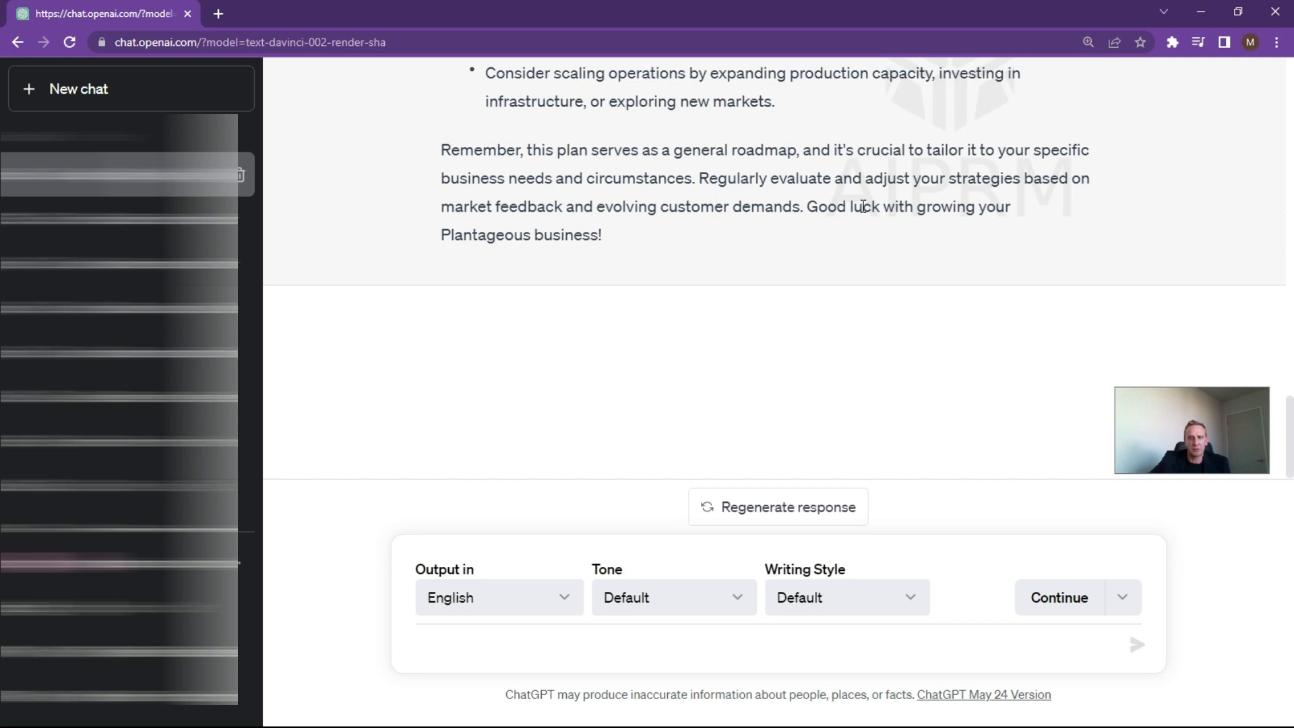
click(452, 643)
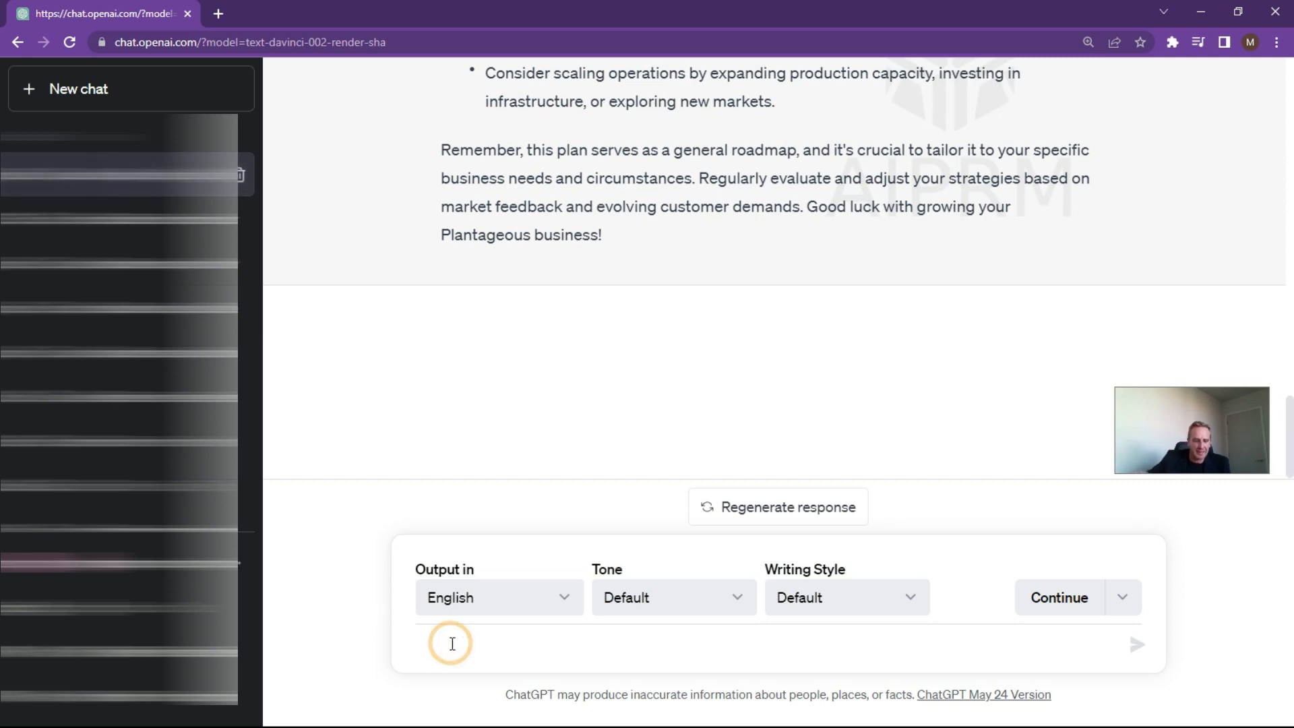
text(Exa)
text(pmle)
key(BackSpace)
key(BackSpace)
key(BackSpace)
text(and on )
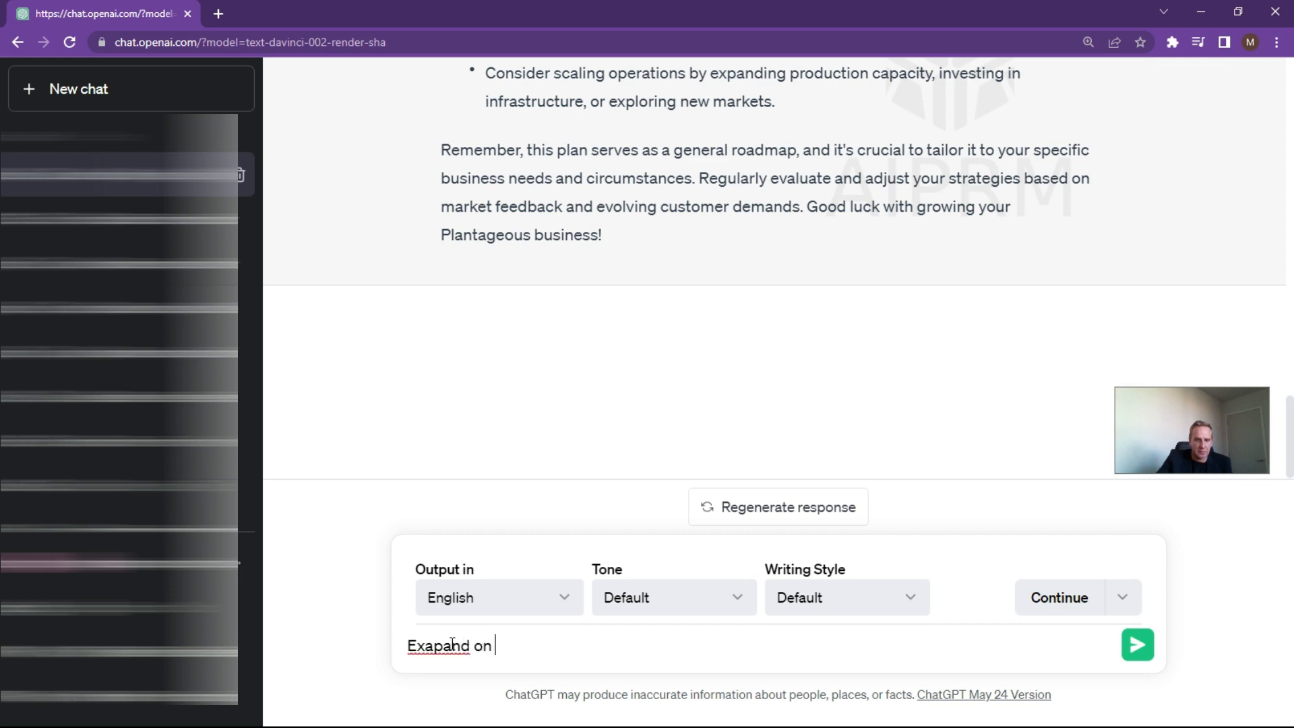
text(the growth stratg)
key(BackSpace)
text(egy and outline the options)
Send the growth strategy follow-up and read through the generated expansion options from geographic expansion to customer loyalty and retention
key(Return)
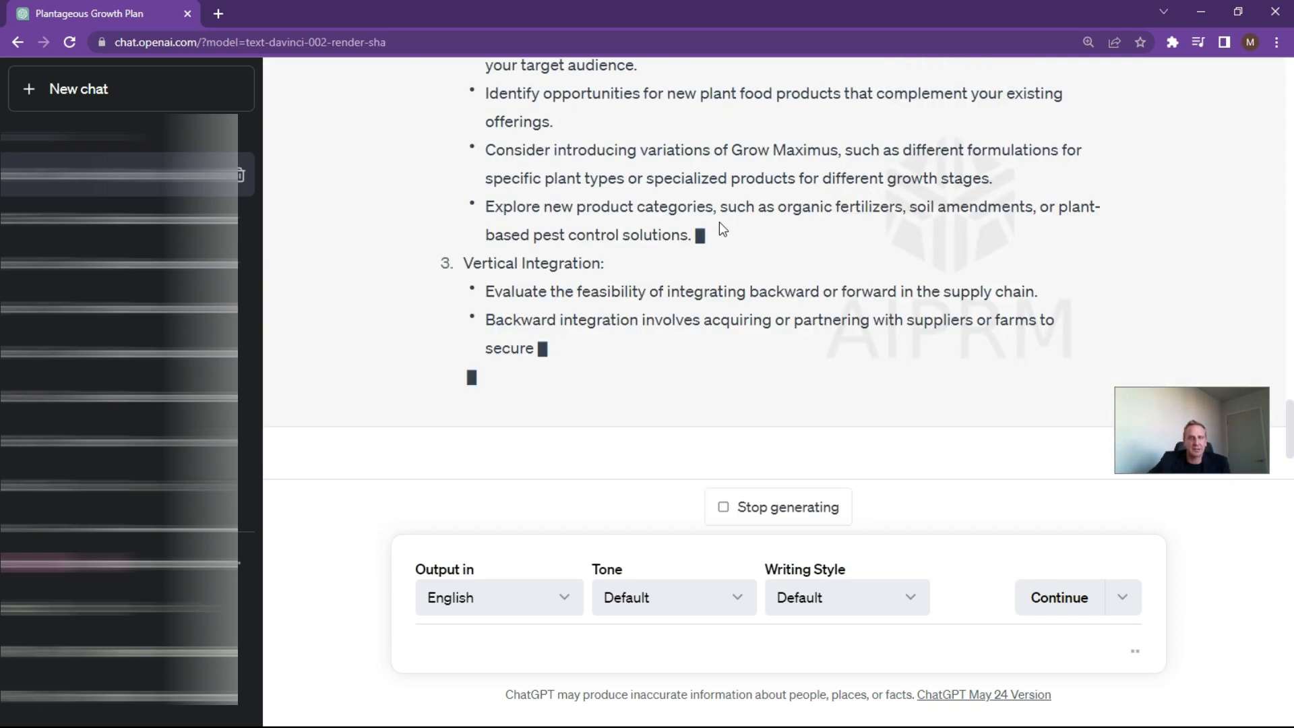
scroll(719, 221, up, 4)
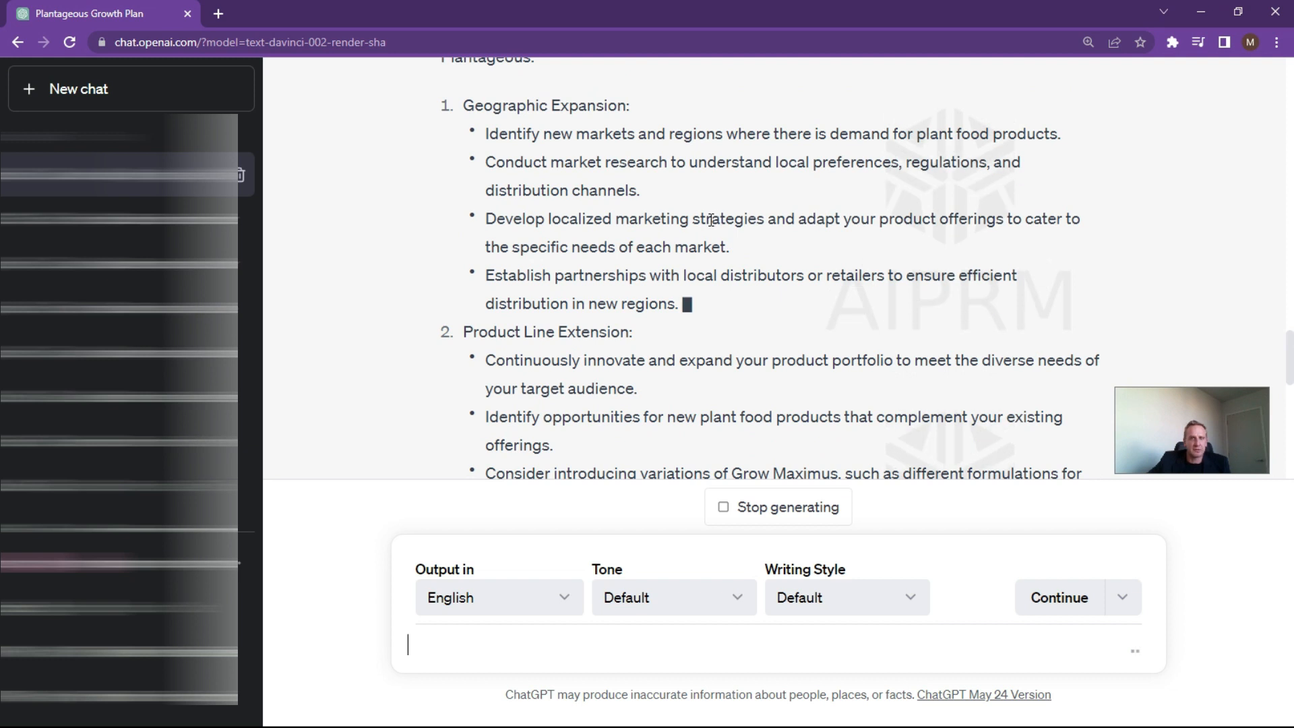
scroll(782, 229, down, 5)
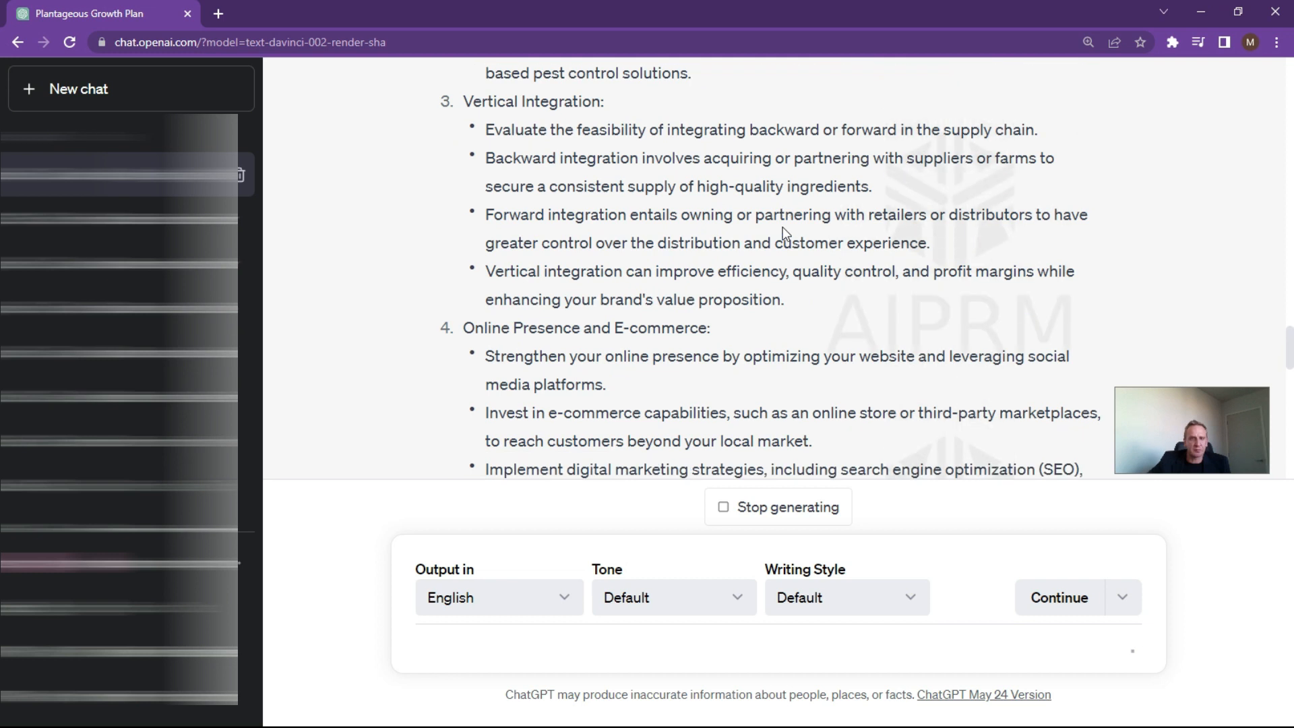
scroll(782, 226, down, 5)
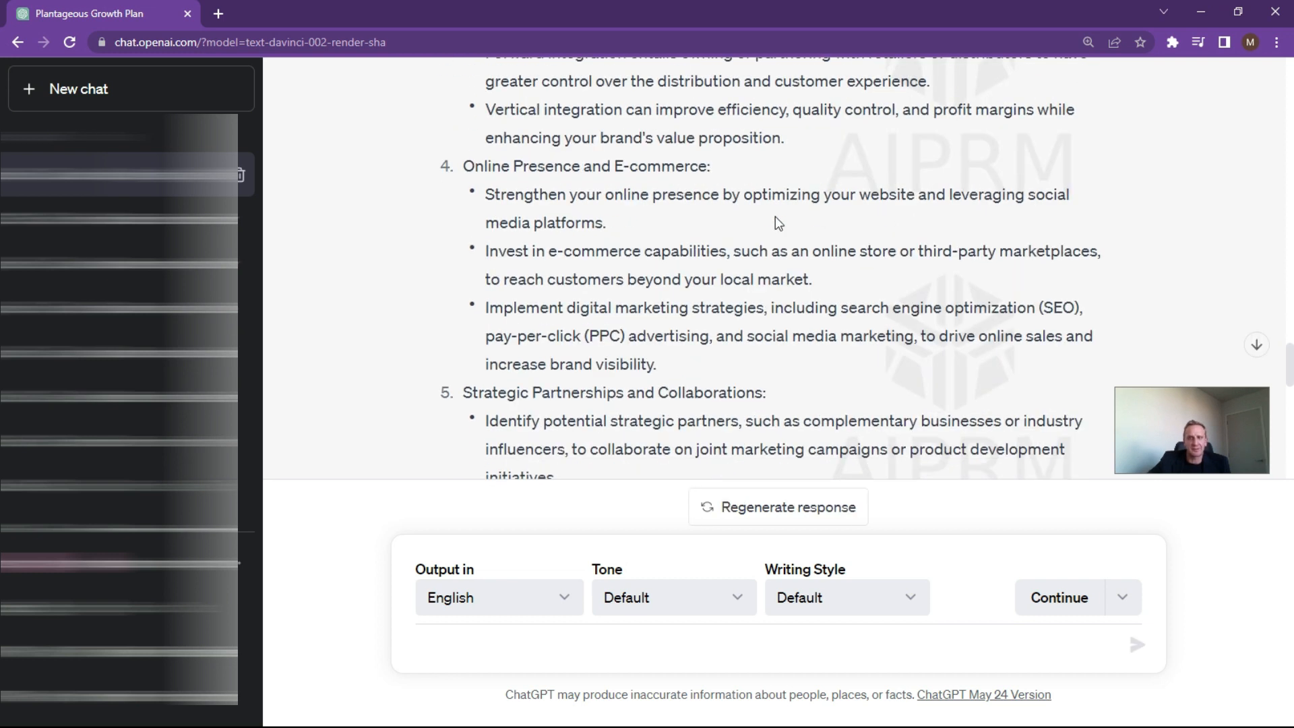
scroll(776, 216, down, 6)
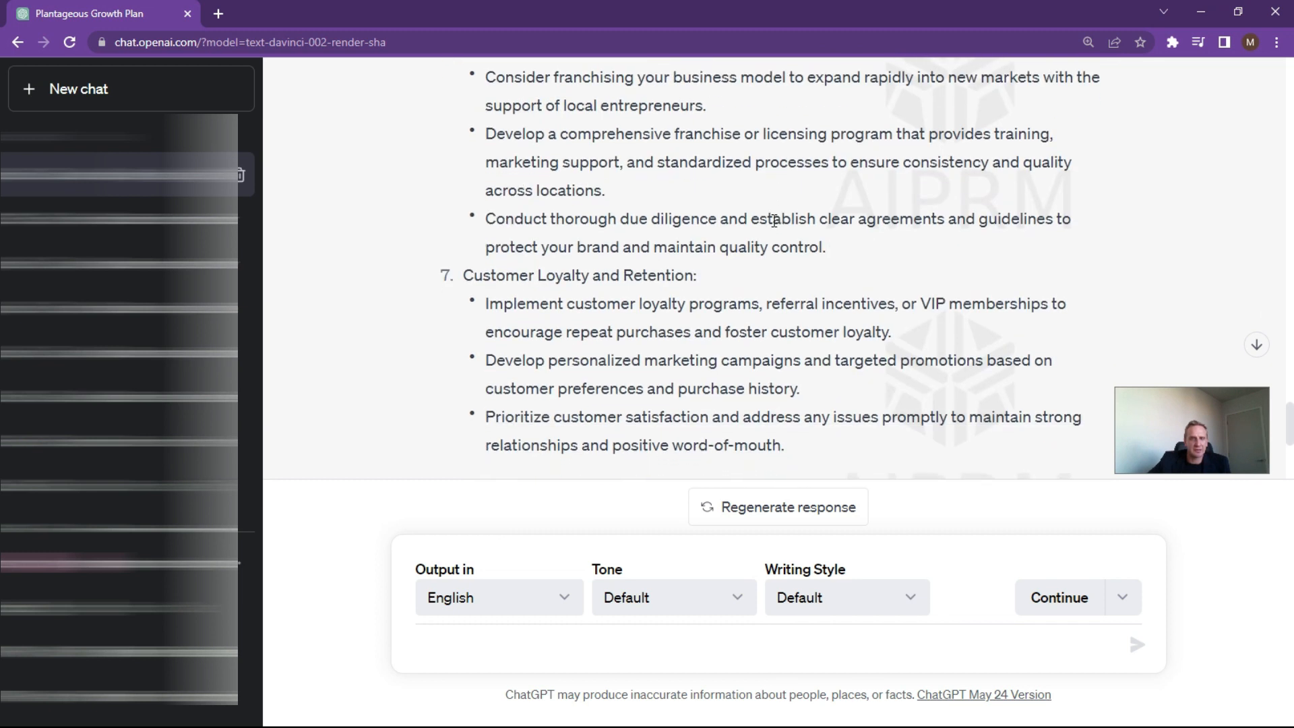
scroll(774, 222, down, 1)
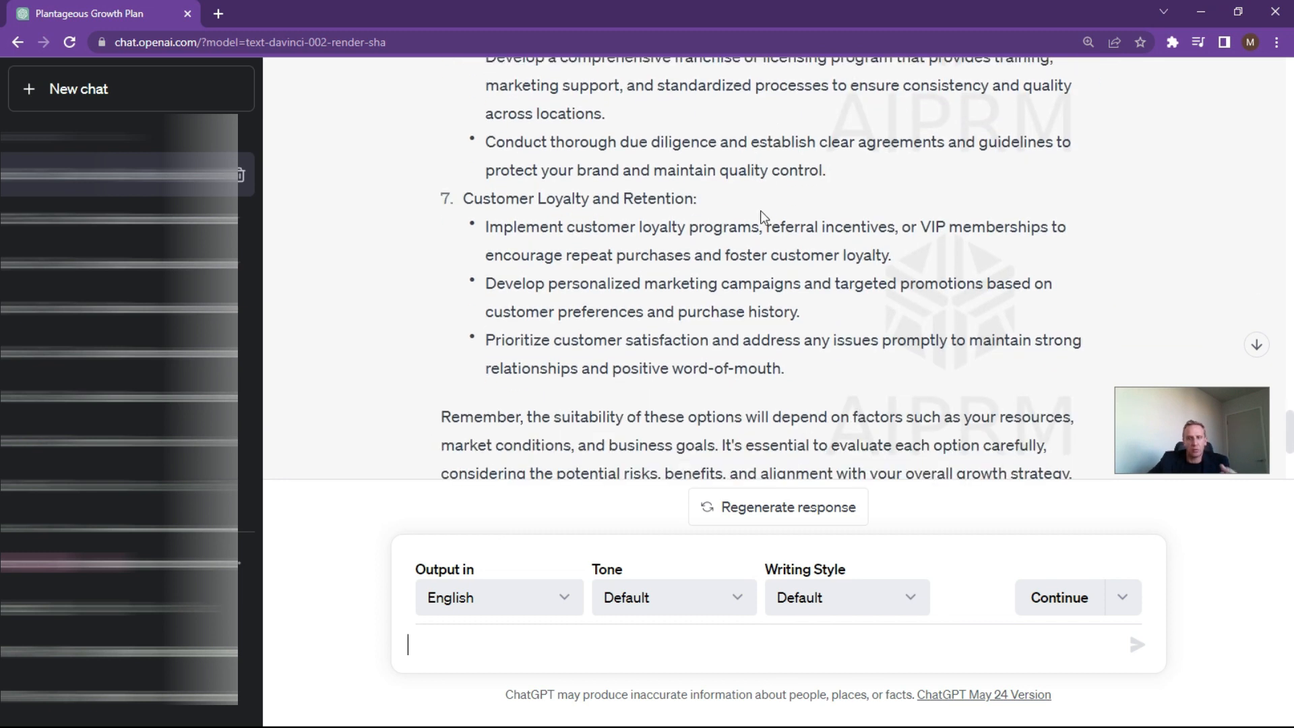